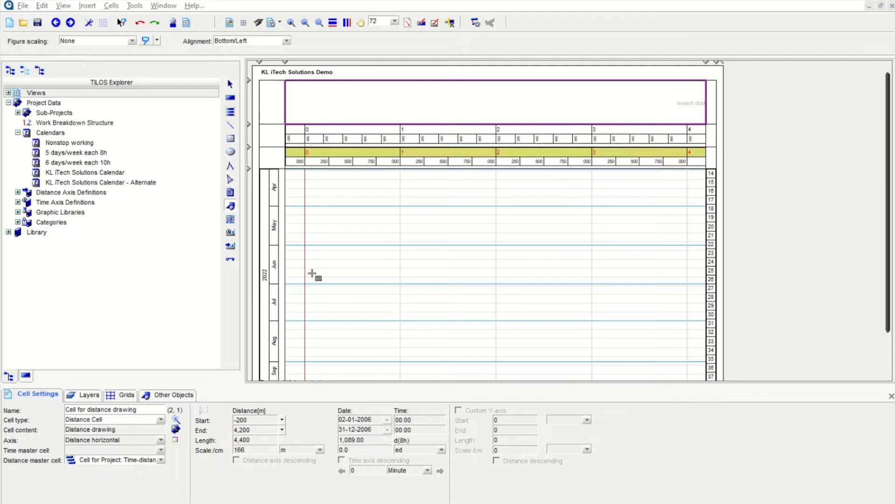
# - Review the cell types available for the distance drawing cell above the distance scales
pyautogui.click(232, 85)
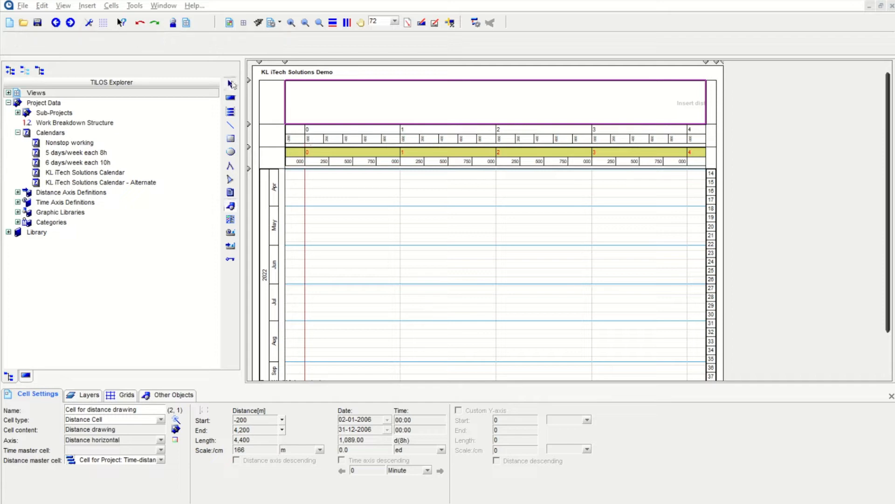
pyautogui.click(338, 130)
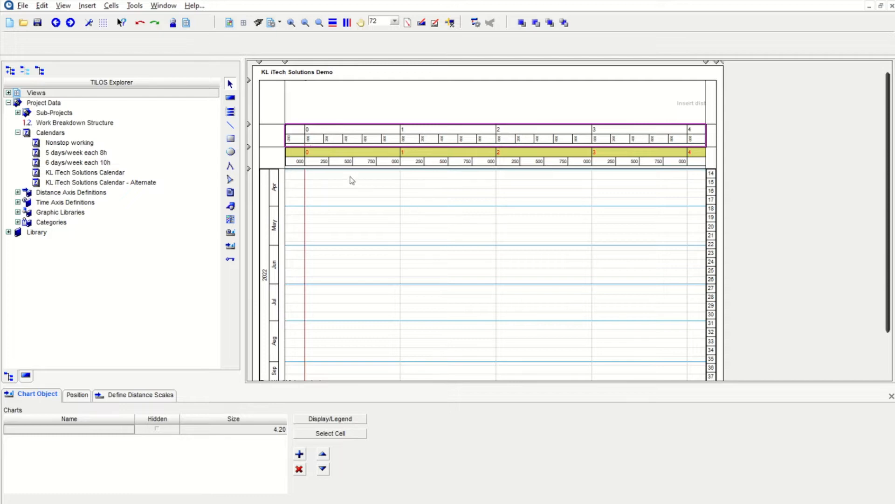
pyautogui.click(370, 108)
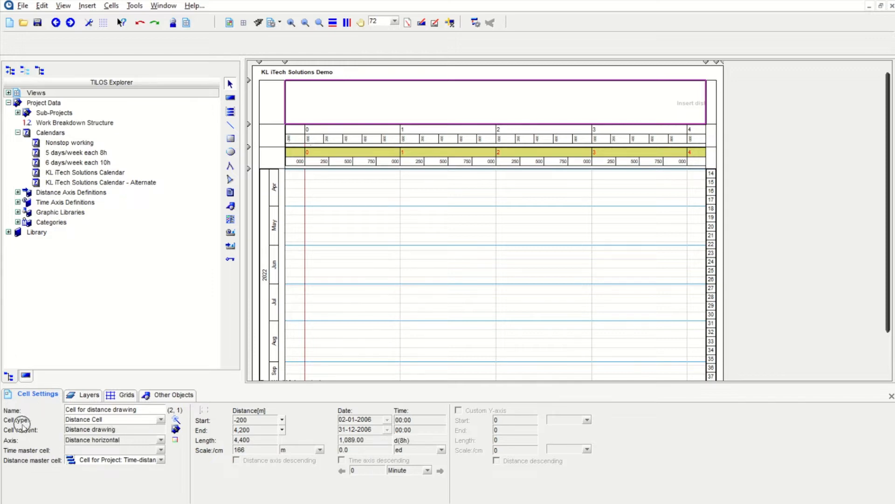
pyautogui.click(160, 420)
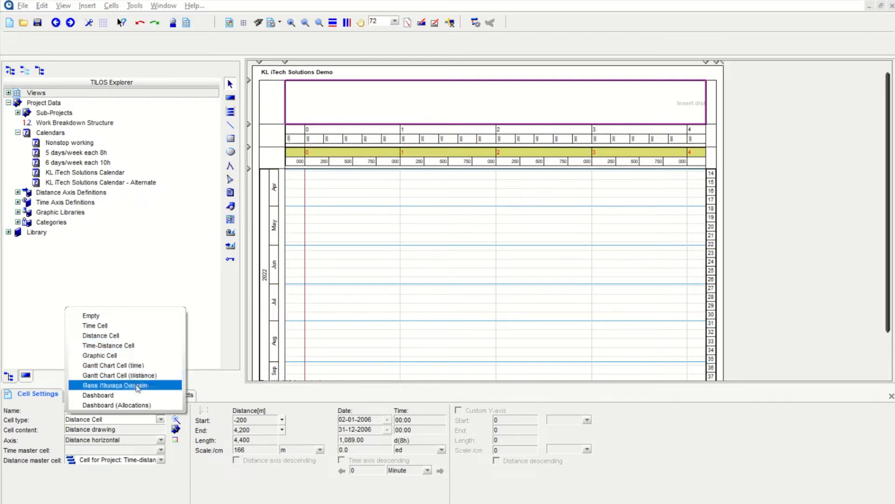
pyautogui.click(209, 374)
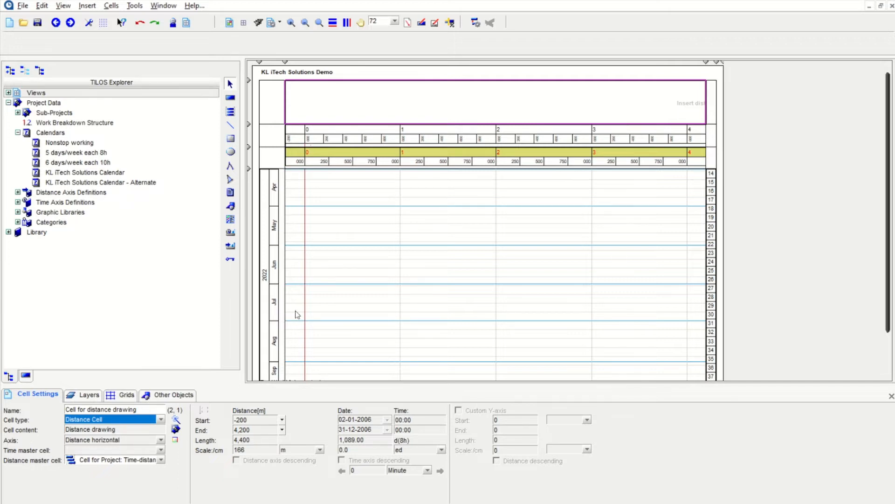
# - Insert a new row directly below the distance drawing cell
pyautogui.click(340, 136)
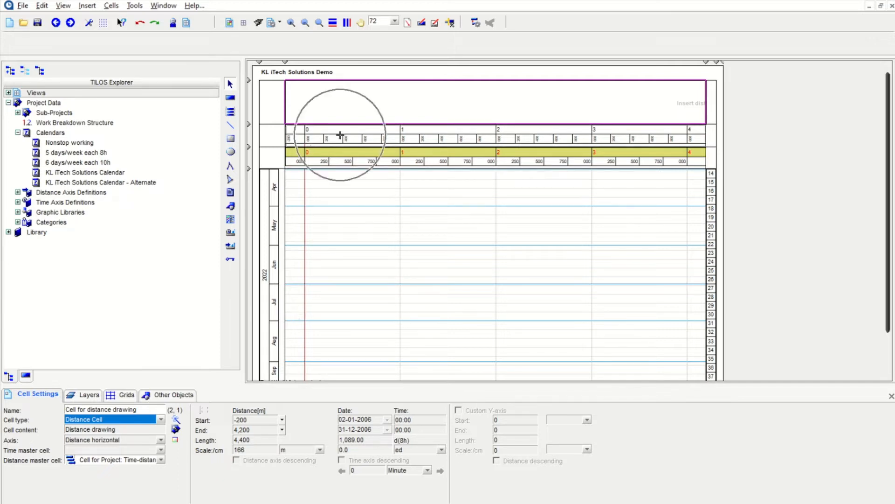
pyautogui.moveTo(433, 377); pyautogui.dragTo(380, 376)
pyautogui.click(286, 303)
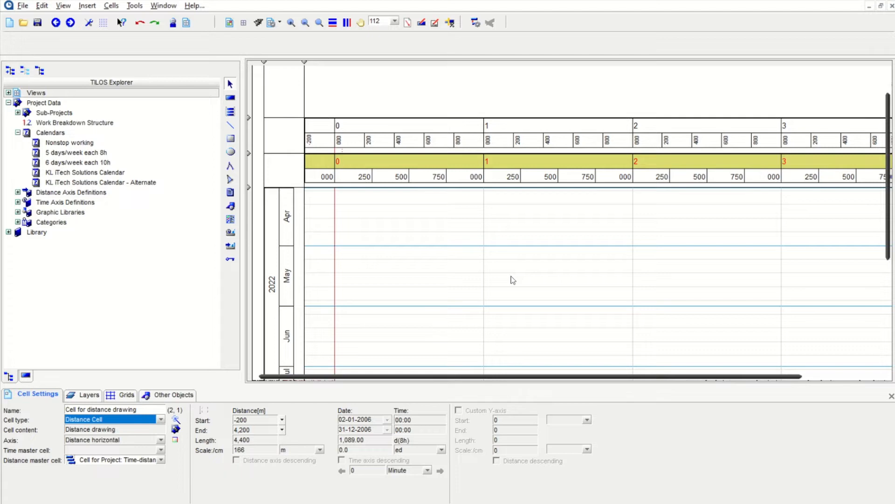
pyautogui.scroll(1, 508, 278)
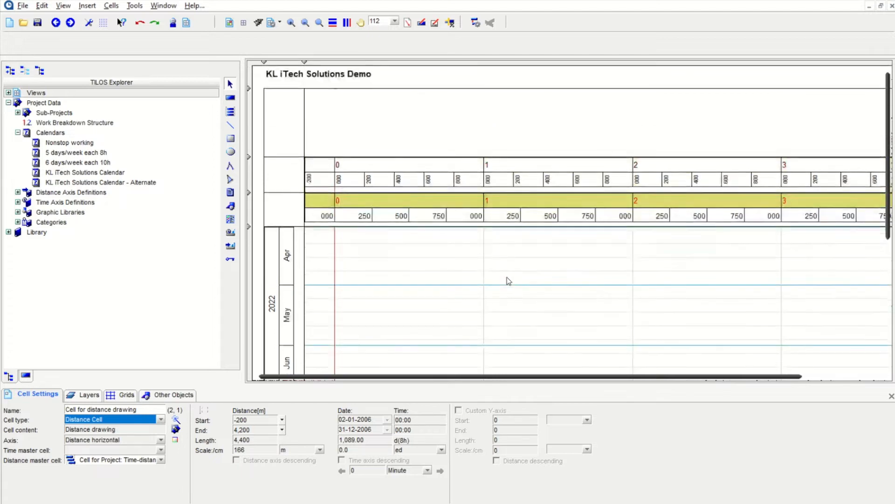
pyautogui.moveTo(468, 376)
pyautogui.mouseDown()
pyautogui.moveTo(550, 376)
pyautogui.moveTo(469, 368)
pyautogui.mouseUp()
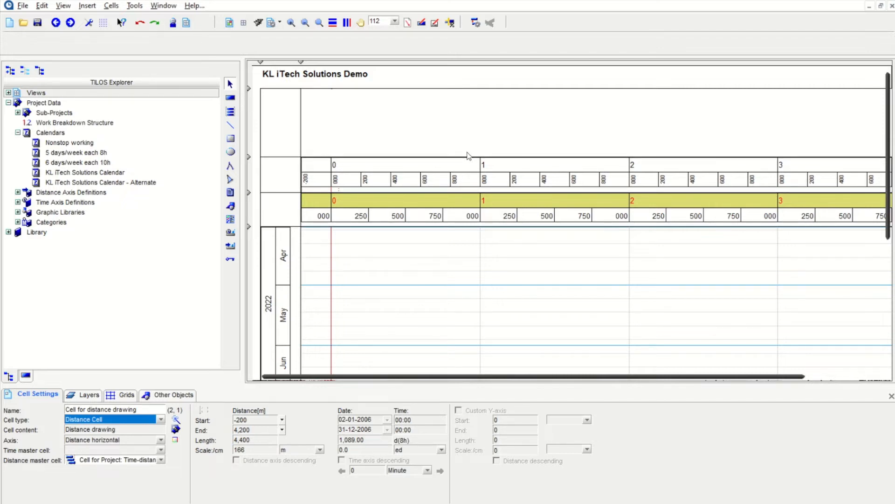
pyautogui.click(476, 126)
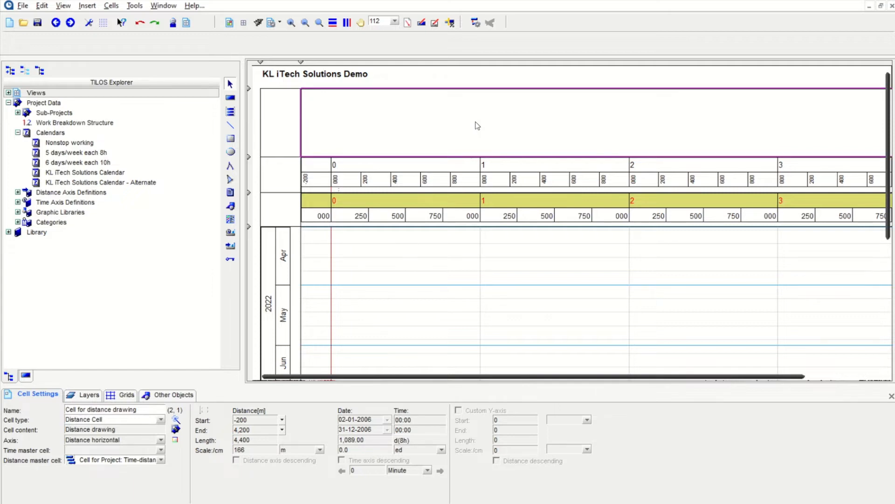
pyautogui.click(280, 23)
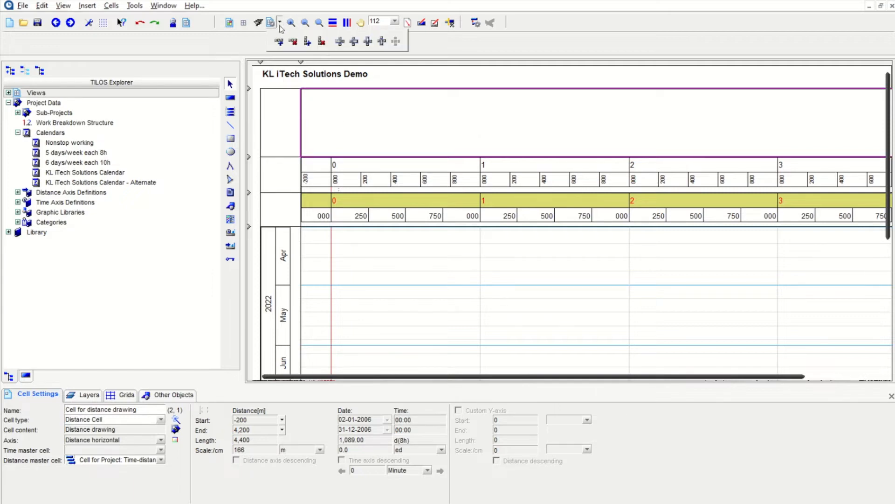
pyautogui.click(279, 41)
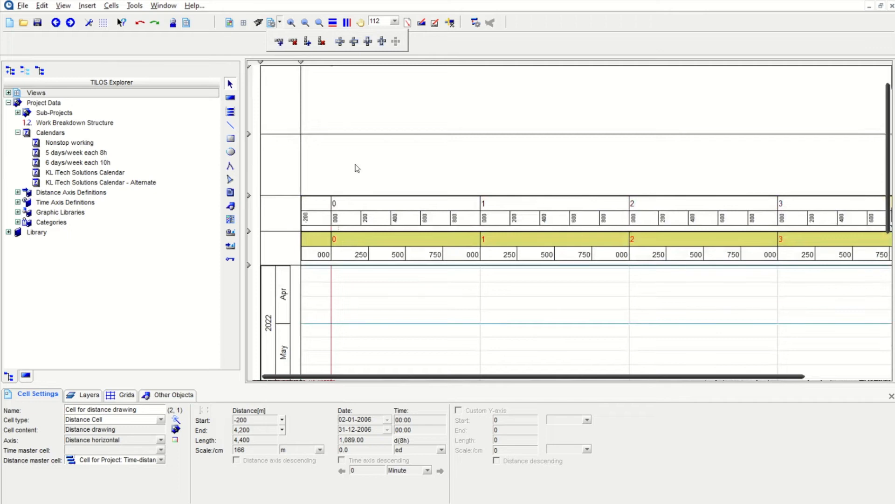
# - Assign the Distance Cell type to the empty cell in the new row using the cell wizard
pyautogui.click(360, 191)
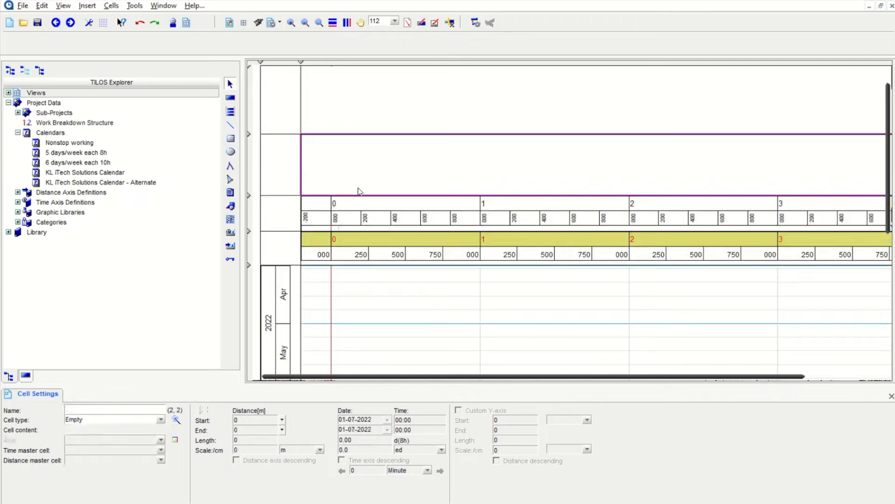
pyautogui.click(360, 191)
pyautogui.click(176, 420)
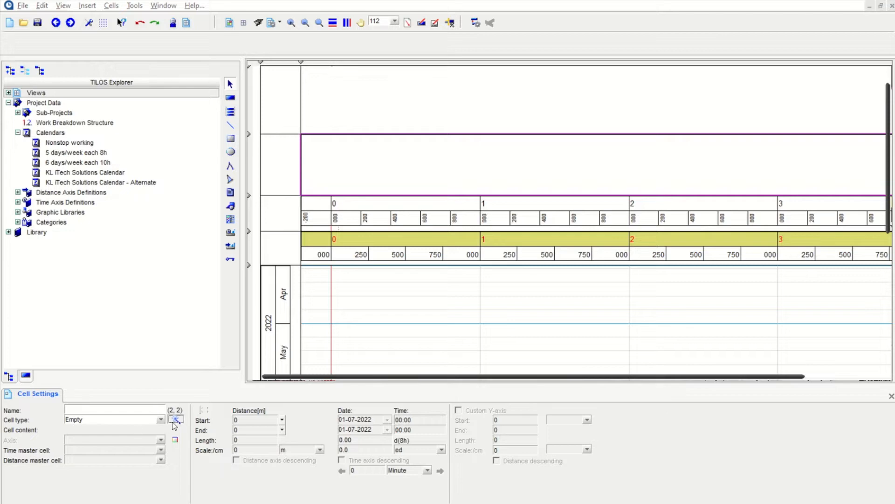
pyautogui.click(497, 250)
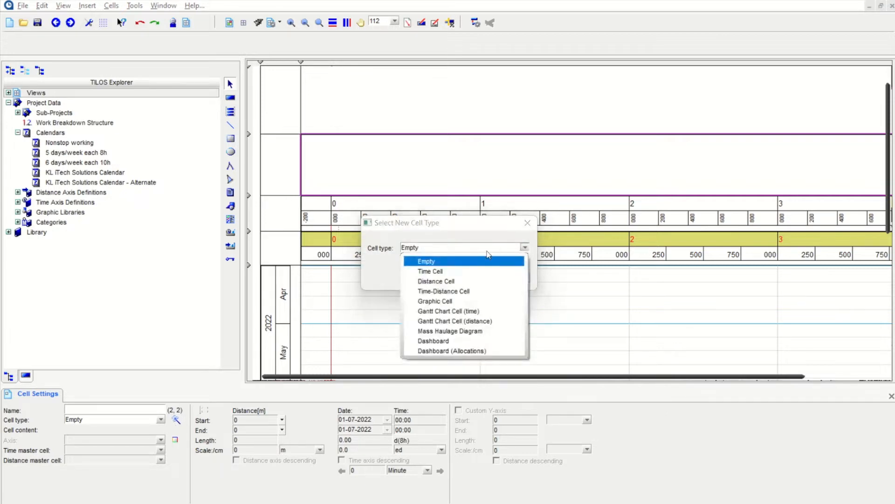
pyautogui.click(455, 281)
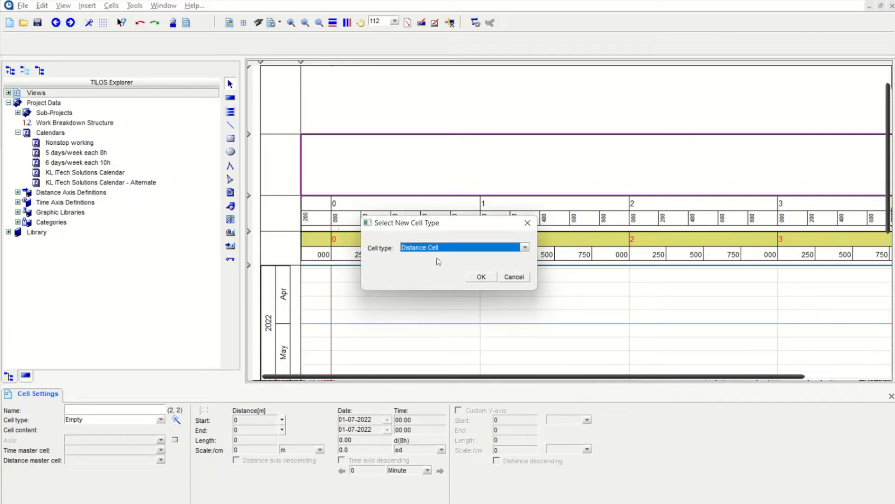
pyautogui.click(480, 277)
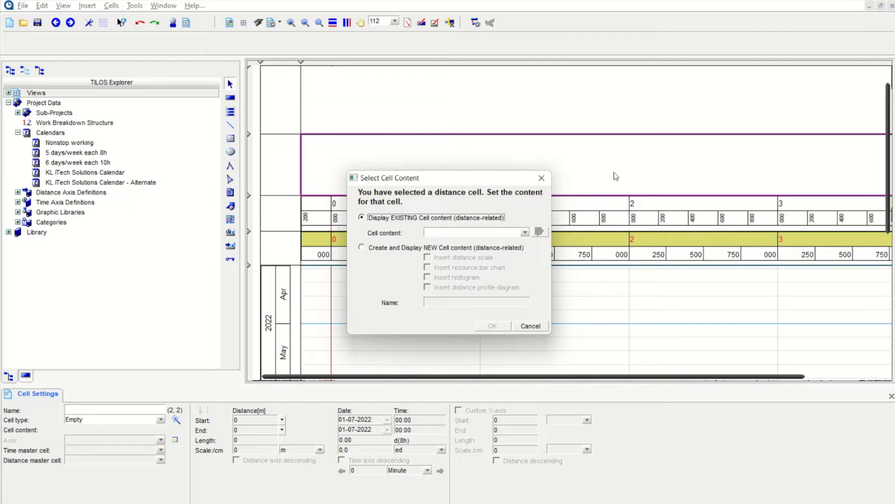
# - Create new distance-related content with a distance scale, synchronized with the proposed distance master cell, and hide that scale
pyautogui.click(362, 250)
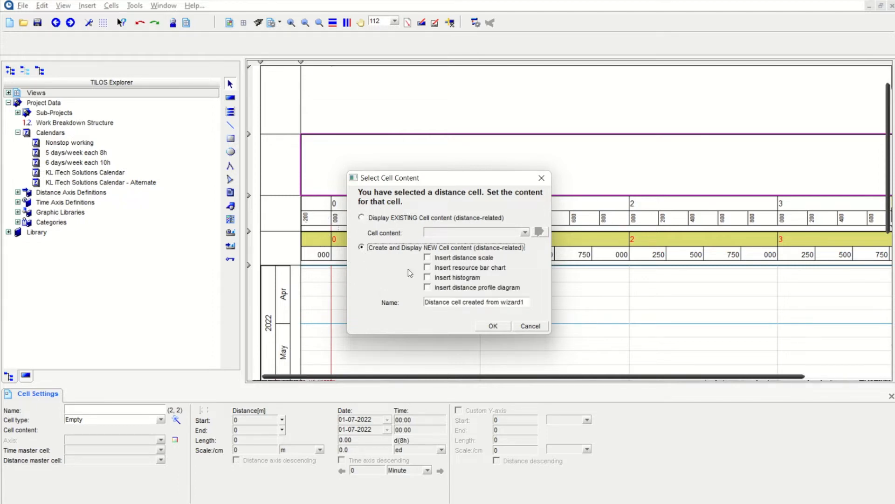
pyautogui.click(430, 258)
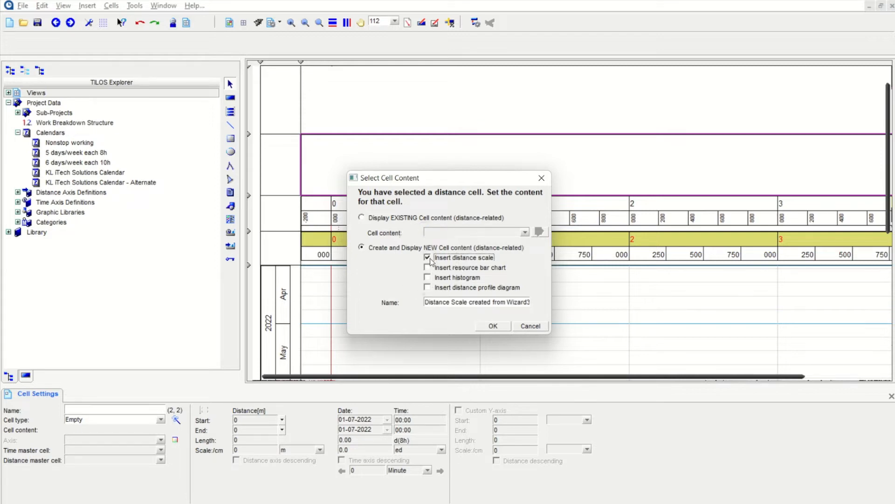
pyautogui.click(489, 326)
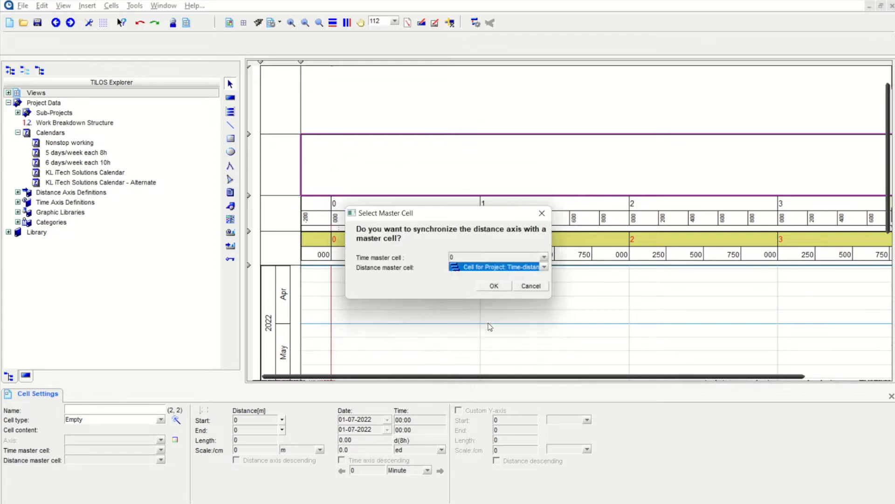
pyautogui.click(499, 288)
pyautogui.click(414, 157)
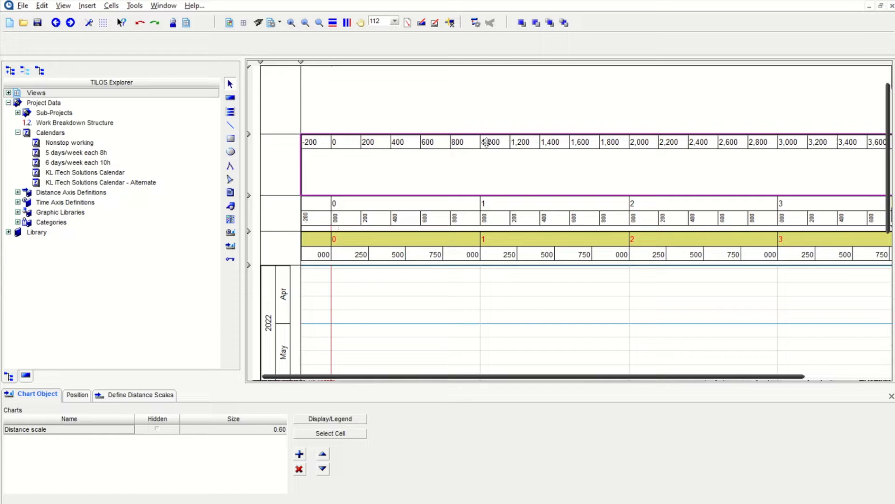
pyautogui.click(157, 429)
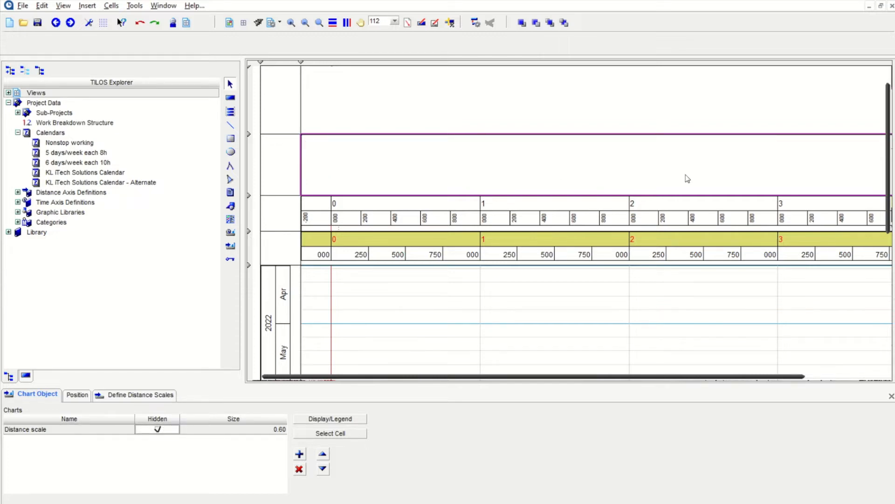
# - Draw a graphic object frame of about 37 by 16 mm at the start of the new distance cell
pyautogui.click(230, 207)
pyautogui.click(268, 205)
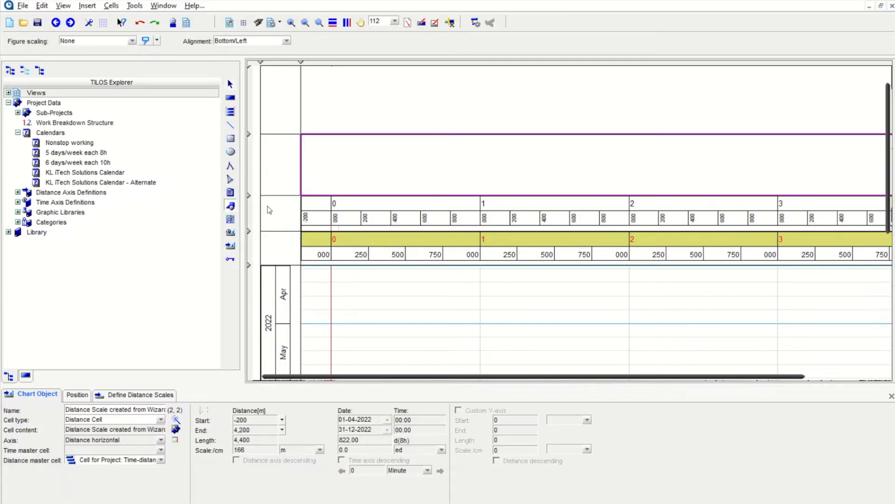
pyautogui.click(231, 210)
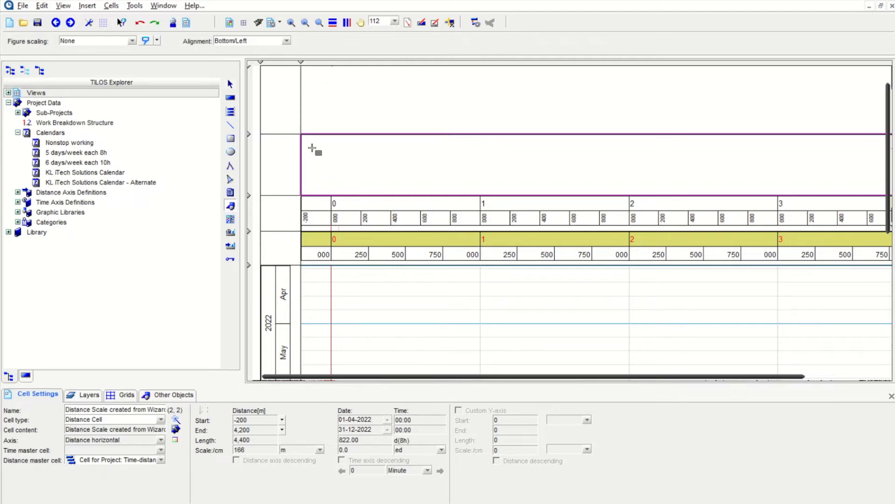
pyautogui.moveTo(310, 146); pyautogui.dragTo(404, 191)
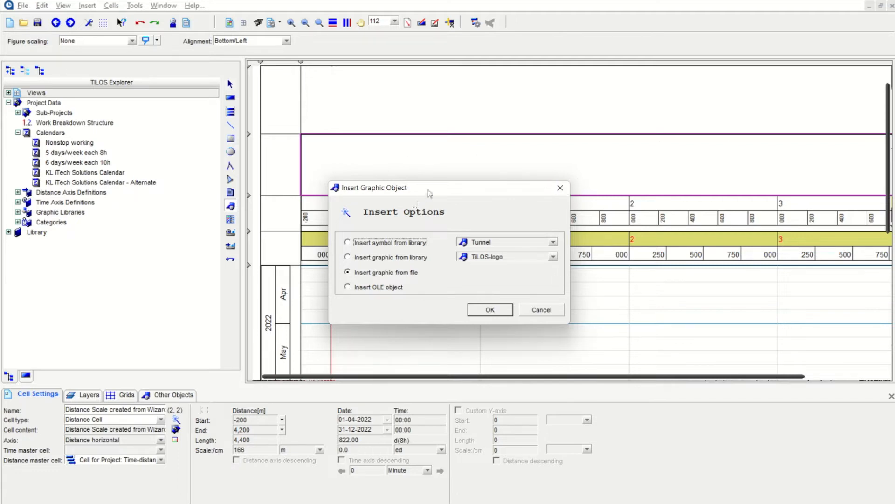
# - Go through the graphic insert options and choose to insert a graphic from file
pyautogui.moveTo(423, 192); pyautogui.dragTo(455, 125)
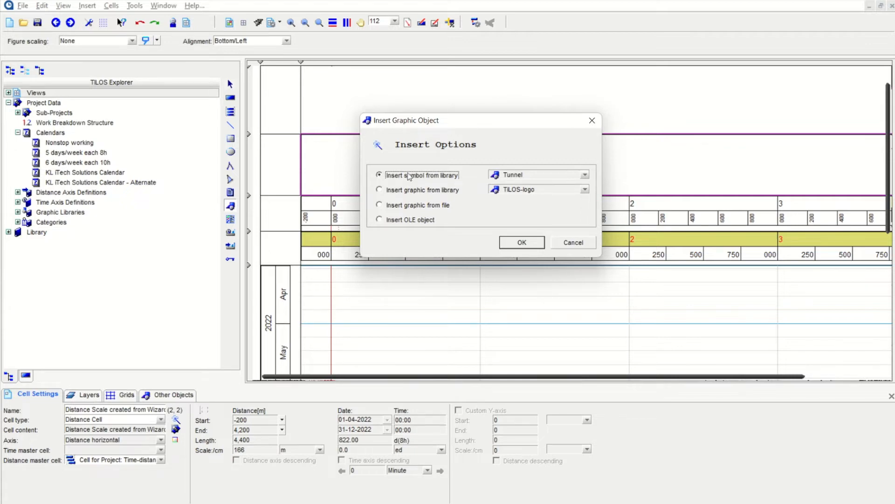
pyautogui.click(425, 191)
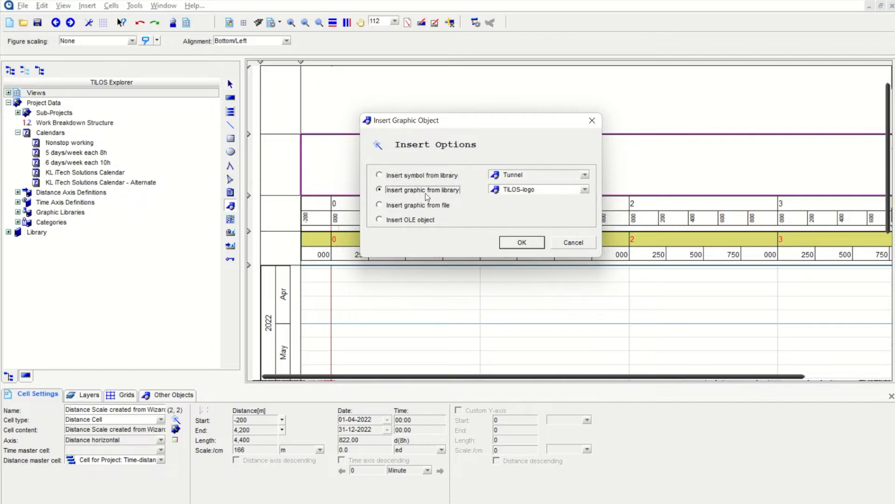
pyautogui.click(35, 238)
pyautogui.click(383, 206)
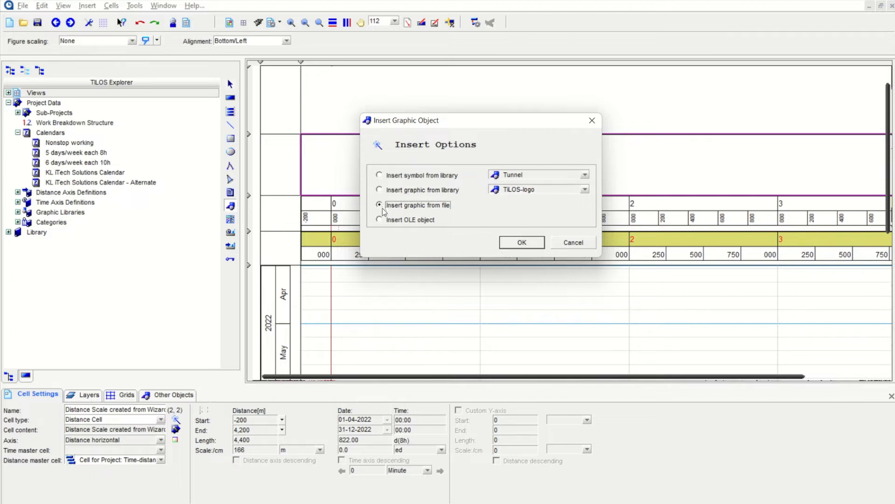
pyautogui.click(520, 242)
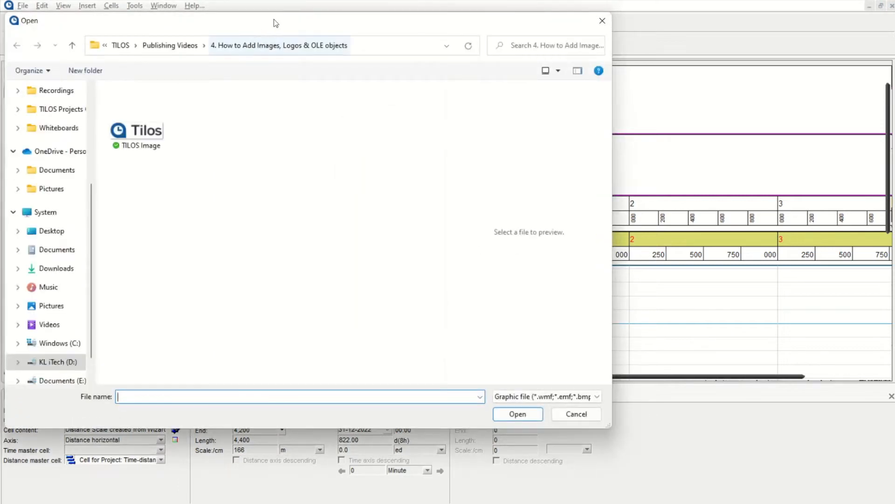
# - Check the supported graphic file formats and insert the file TILOS Image into the cell
pyautogui.moveTo(275, 23); pyautogui.dragTo(403, 18)
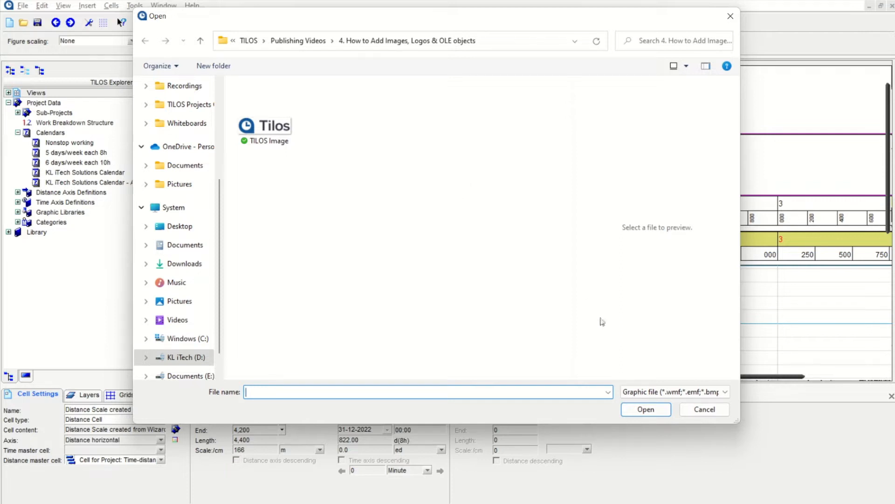
pyautogui.click(705, 392)
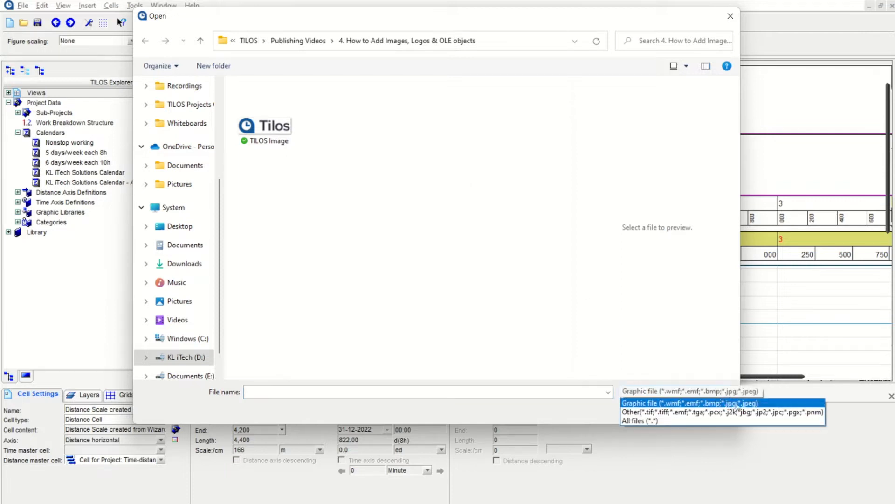
pyautogui.click(712, 375)
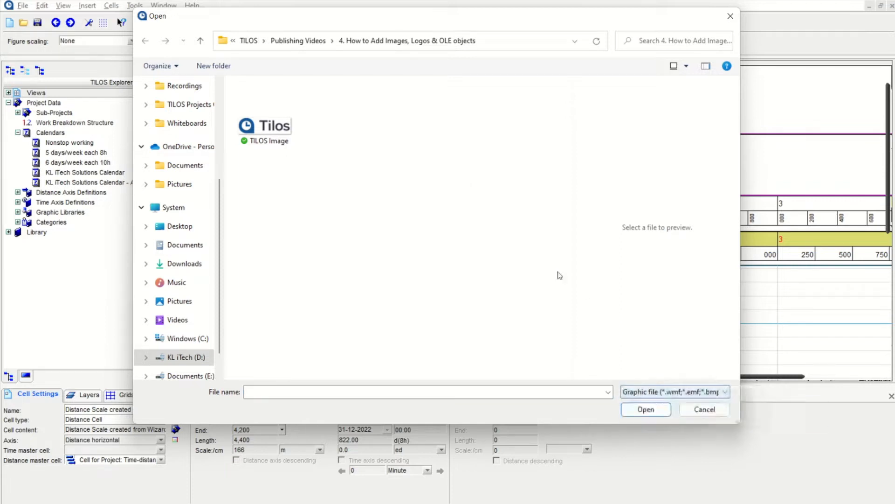
pyautogui.click(264, 136)
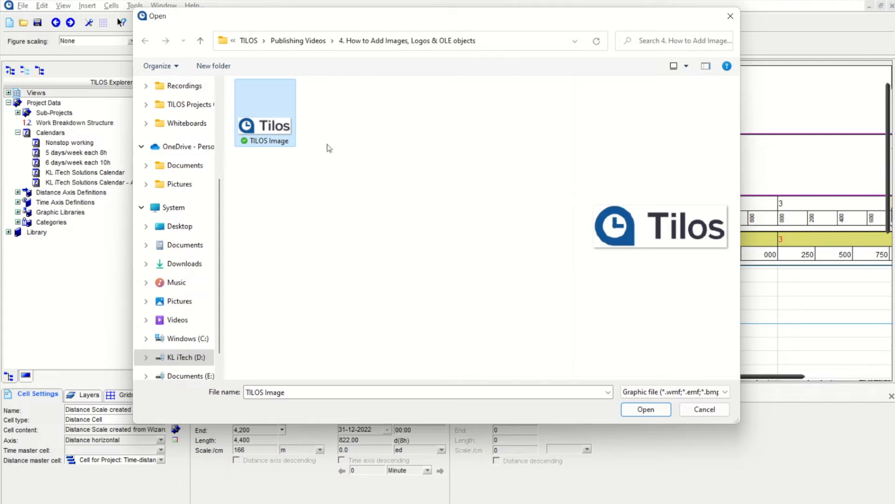
pyautogui.click(643, 409)
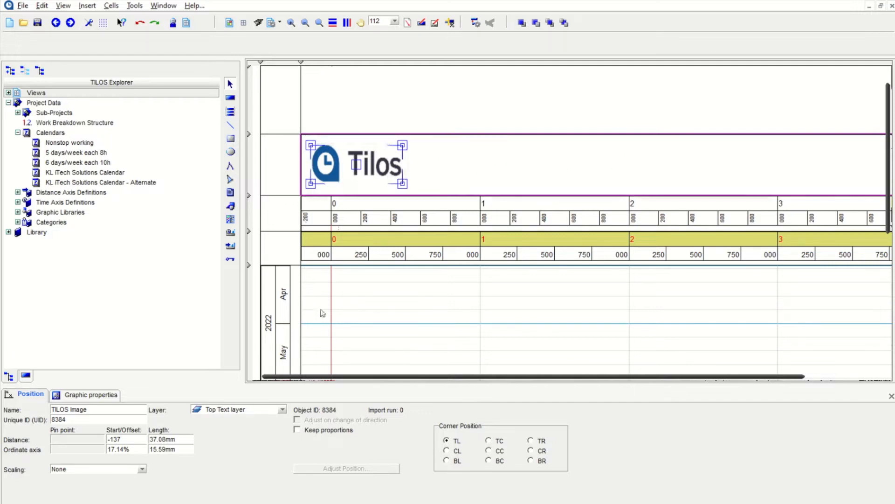
# - Try scaling the Tilos logo on both axes and return its scaling to None
pyautogui.click(141, 471)
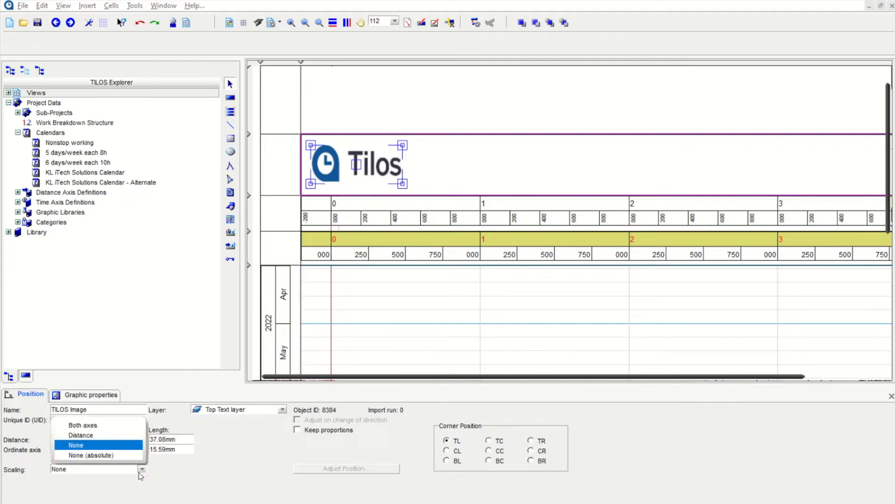
pyautogui.click(94, 426)
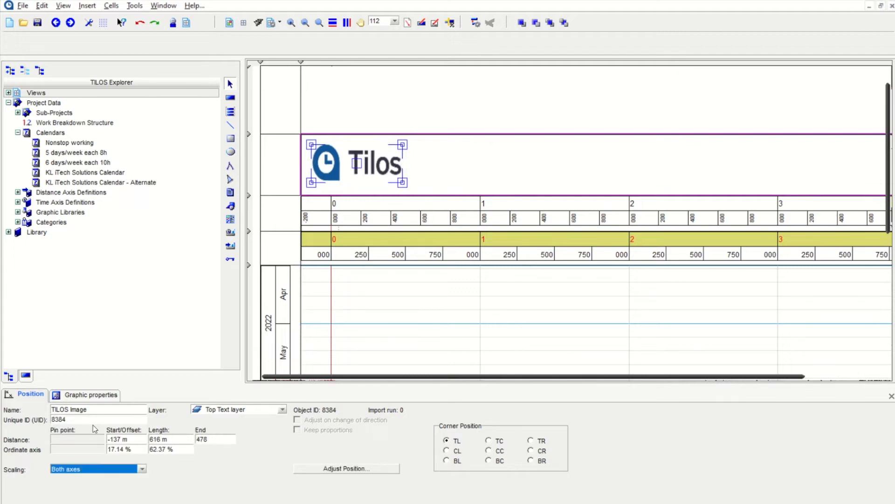
pyautogui.moveTo(266, 190)
pyautogui.mouseDown()
pyautogui.moveTo(266, 284)
pyautogui.moveTo(267, 200)
pyautogui.mouseUp()
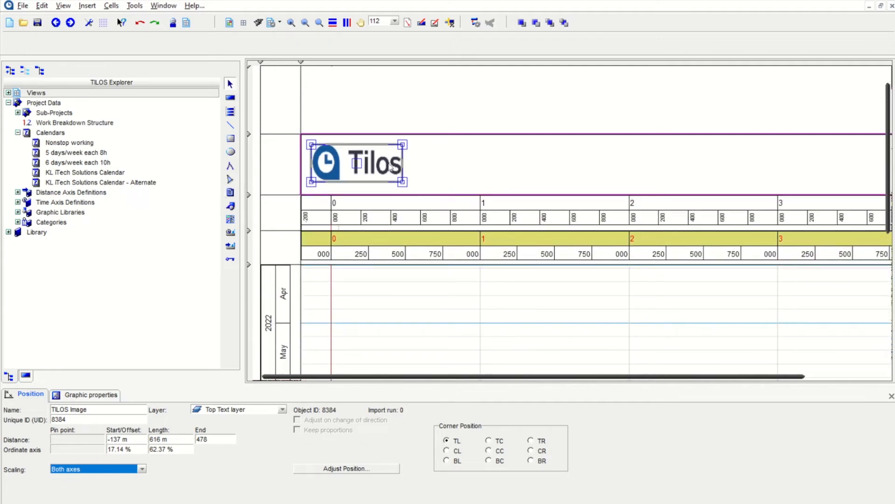
pyautogui.click(109, 470)
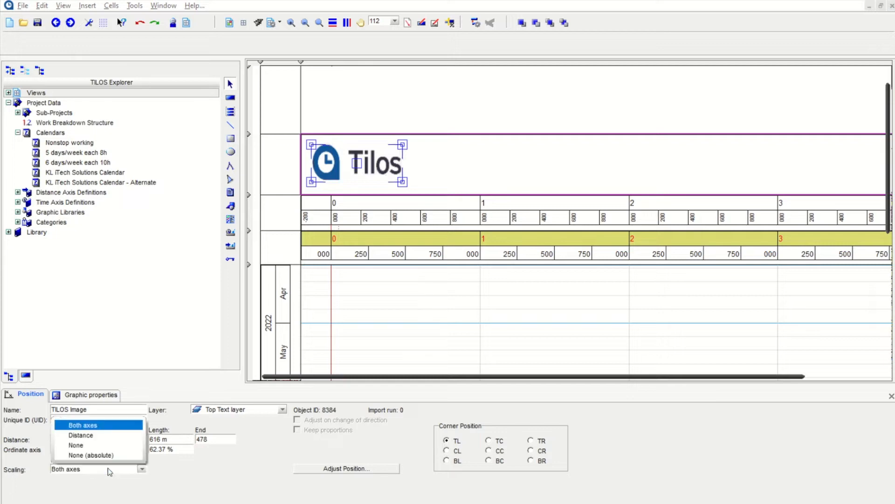
pyautogui.click(80, 445)
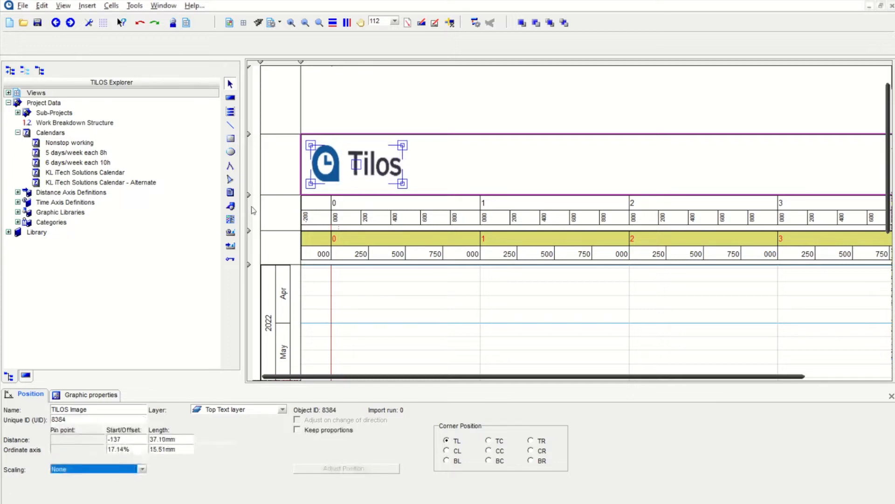
# - Adjust the height of the logo's distance cell and reposition the Tilos logo near the cell's start, at about -70 m
pyautogui.moveTo(248, 196); pyautogui.dragTo(281, 313)
pyautogui.moveTo(350, 187); pyautogui.dragTo(427, 246)
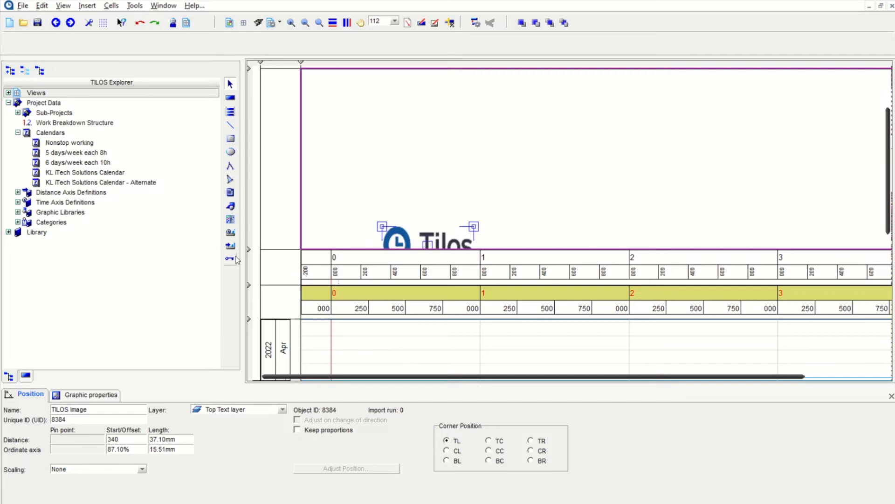
pyautogui.moveTo(248, 250); pyautogui.dragTo(262, 220)
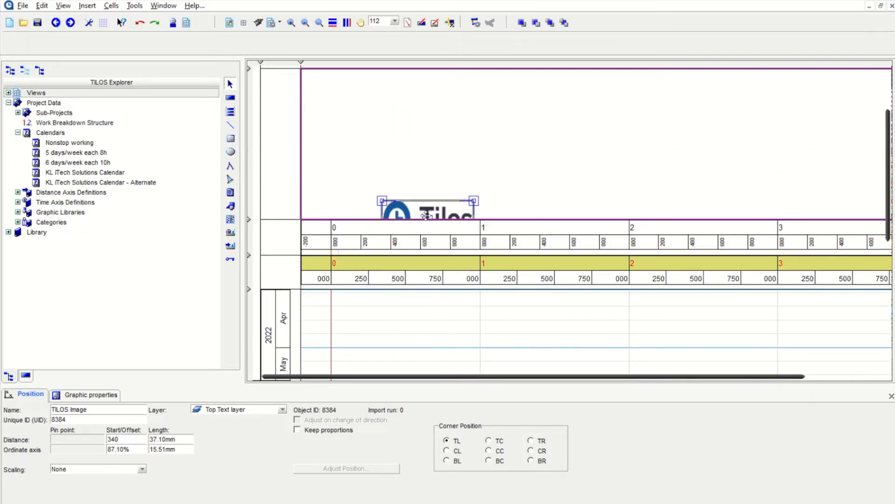
pyautogui.moveTo(426, 217); pyautogui.dragTo(370, 103)
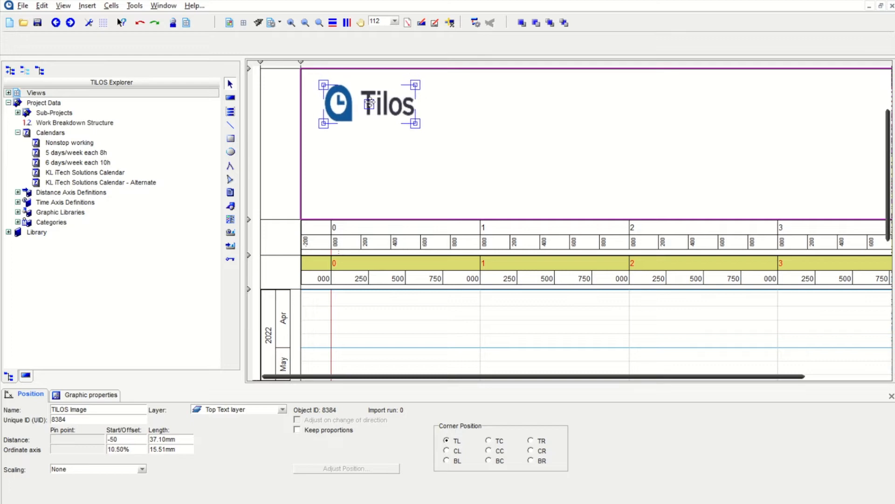
pyautogui.moveTo(249, 219); pyautogui.dragTo(249, 135)
pyautogui.moveTo(358, 106); pyautogui.dragTo(356, 112)
# - Set the Tilos logo's scaling to both axes, with a distance start of 2,000 m and a length of 600 m
pyautogui.click(125, 469)
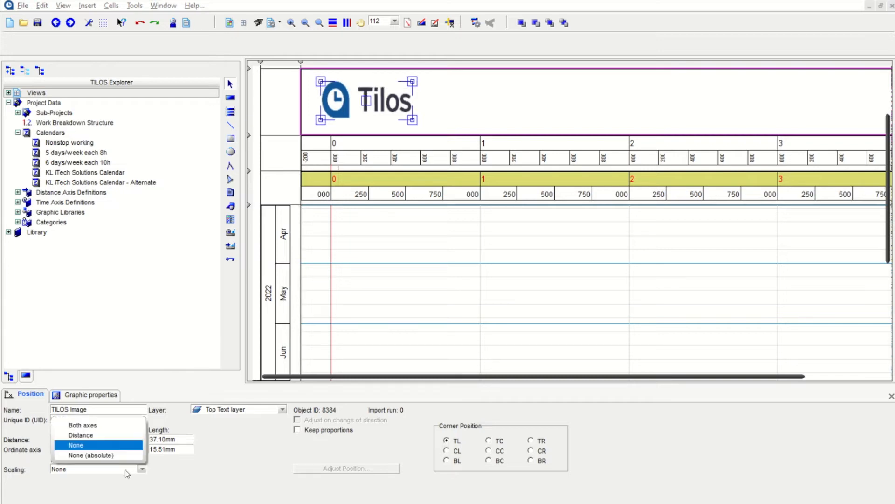
pyautogui.click(93, 433)
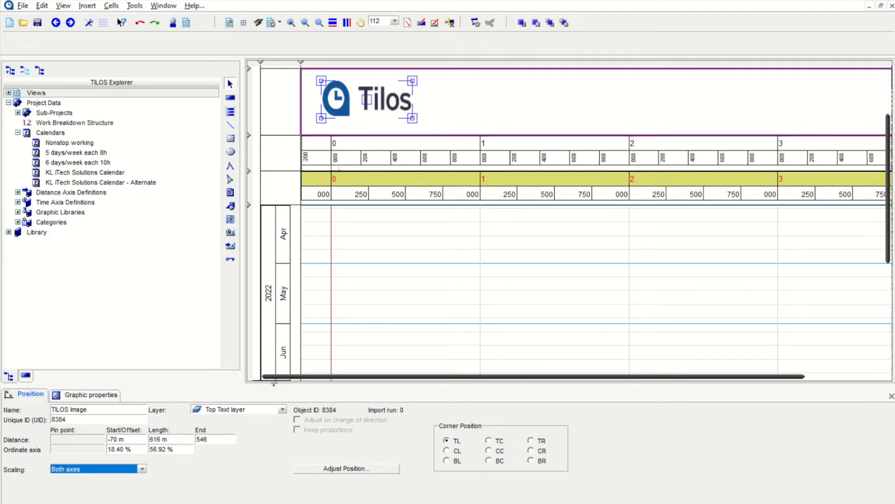
pyautogui.click(135, 440)
pyautogui.write('2')
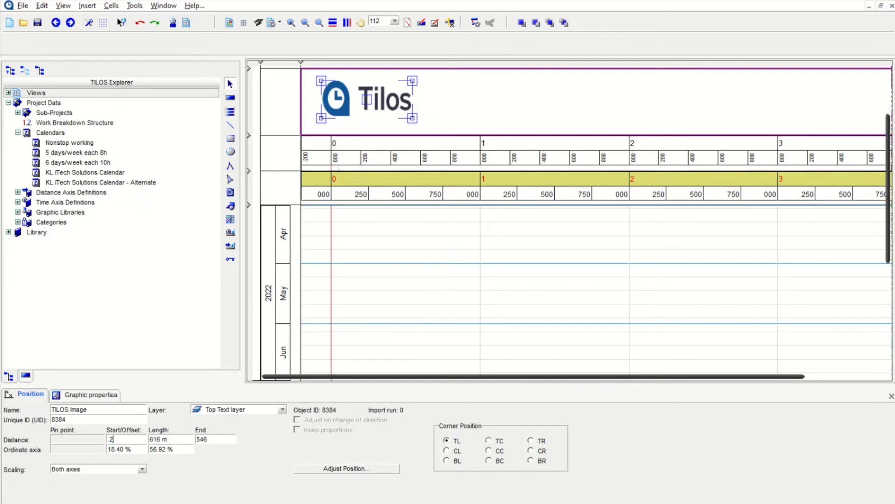
pyautogui.press('Tab')
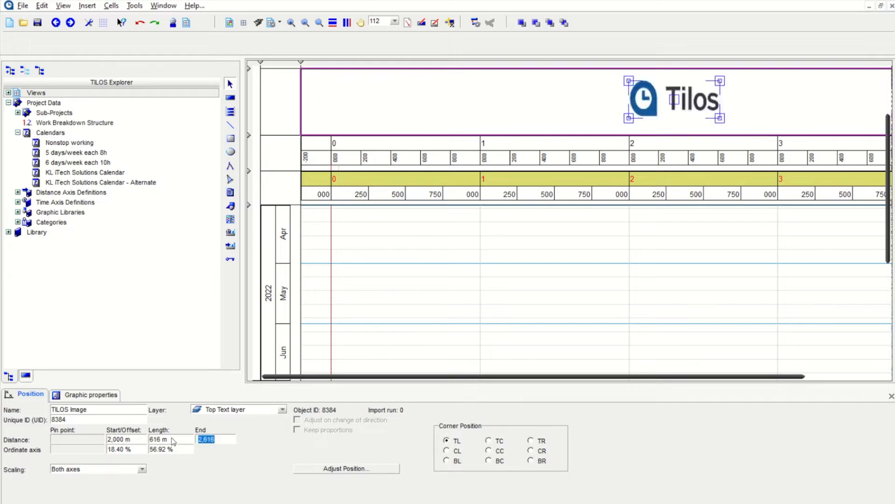
pyautogui.click(172, 439)
pyautogui.write('600')
pyautogui.press('Tab')
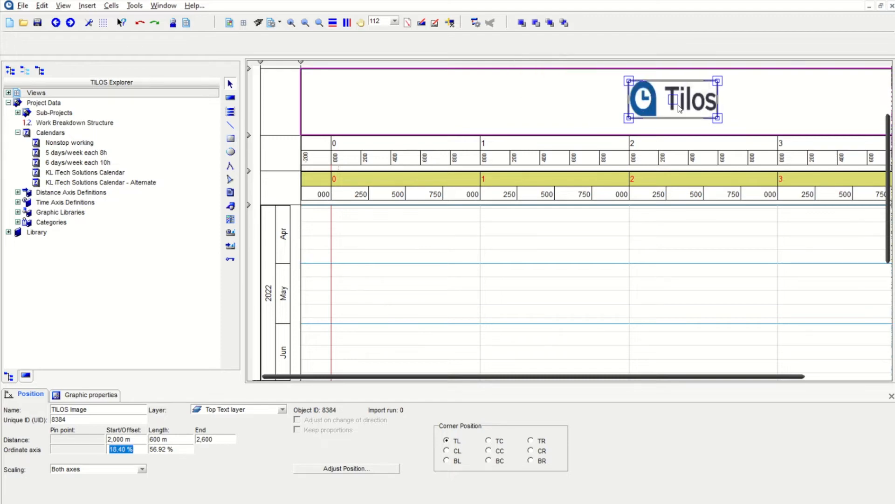
# - Move and widen the Tilos logo freehand to start at about 1,840 m with a length of about 750 m, and reduce the cell's height slightly
pyautogui.moveTo(675, 99); pyautogui.dragTo(714, 114)
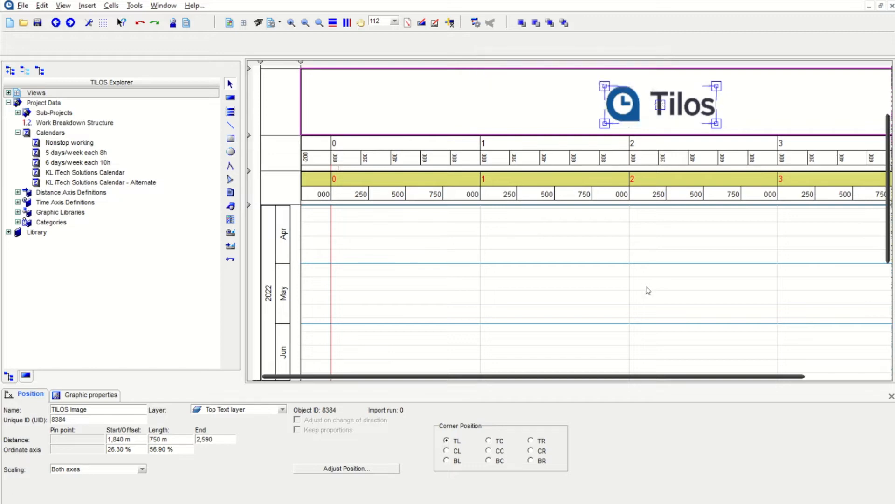
pyautogui.moveTo(254, 135)
pyautogui.mouseDown()
pyautogui.moveTo(247, 195)
pyautogui.moveTo(247, 134)
pyautogui.mouseUp()
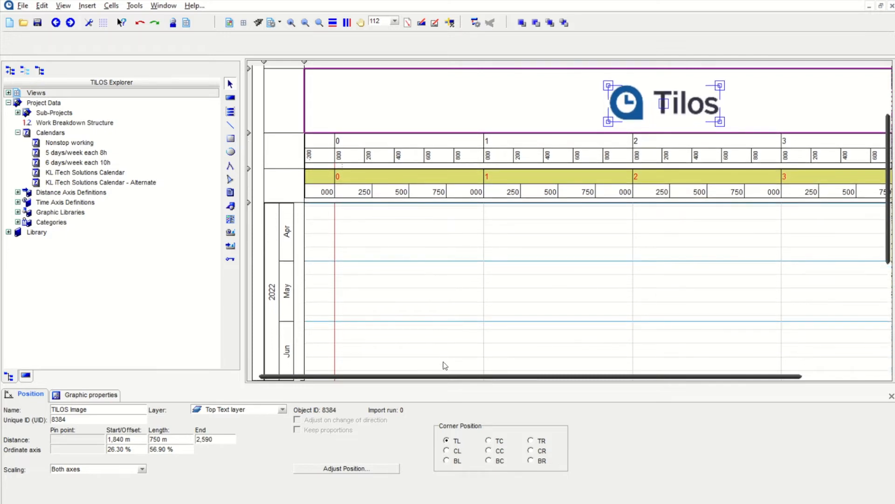
pyautogui.moveTo(447, 379)
pyautogui.mouseDown()
pyautogui.moveTo(491, 391)
pyautogui.moveTo(446, 388)
pyautogui.mouseUp()
pyautogui.click(488, 110)
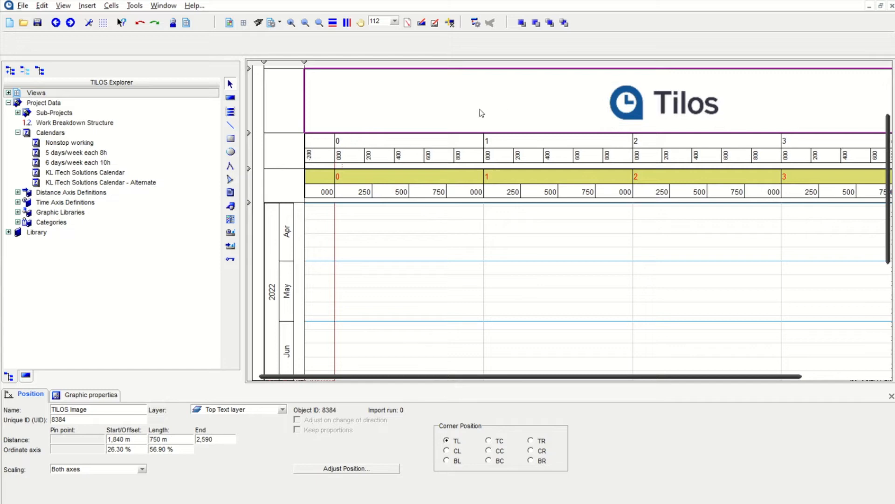
# - Draw a second graphic frame of about 52 by 17 mm at the start of the logo cell and choose to insert a graphic from file
pyautogui.click(441, 132)
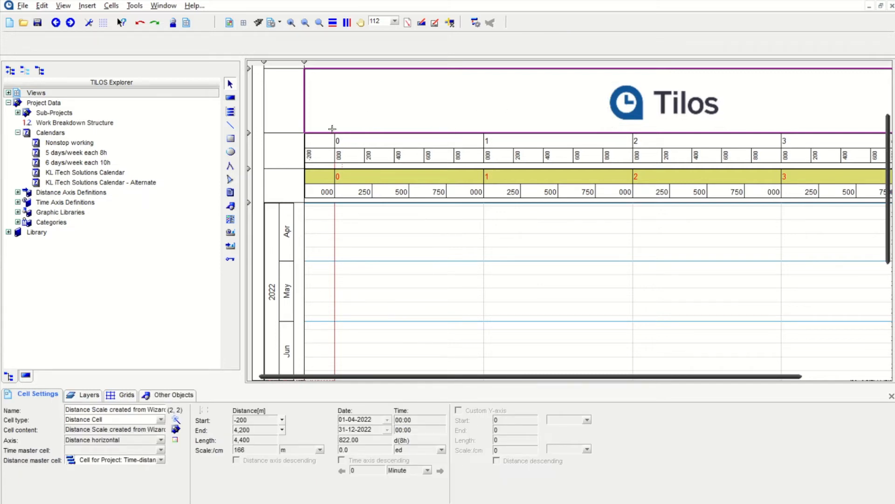
pyautogui.click(231, 207)
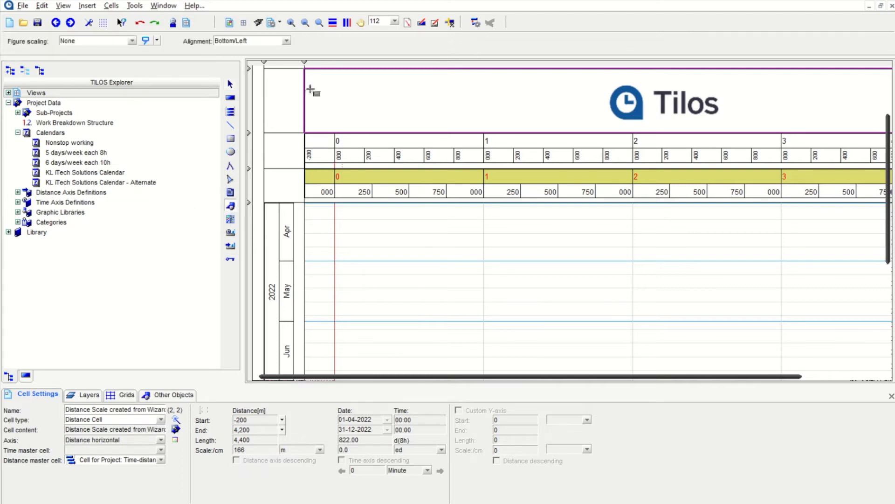
pyautogui.moveTo(320, 78); pyautogui.dragTo(455, 128)
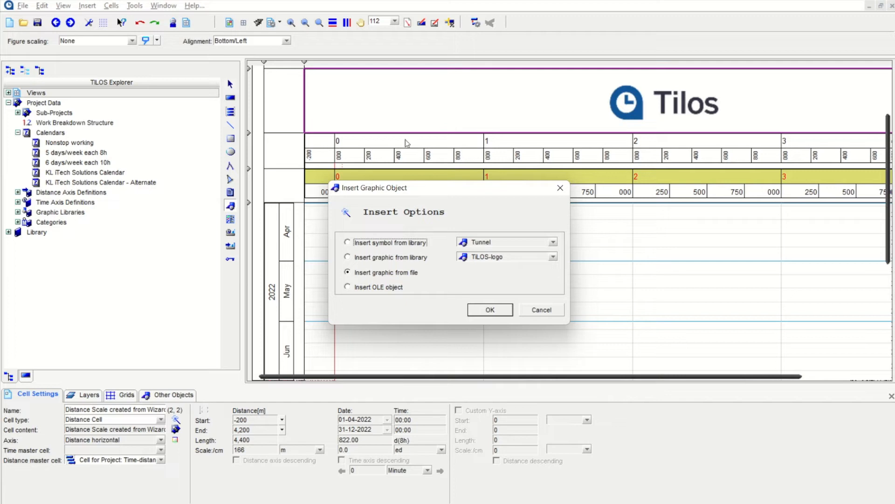
pyautogui.click(483, 310)
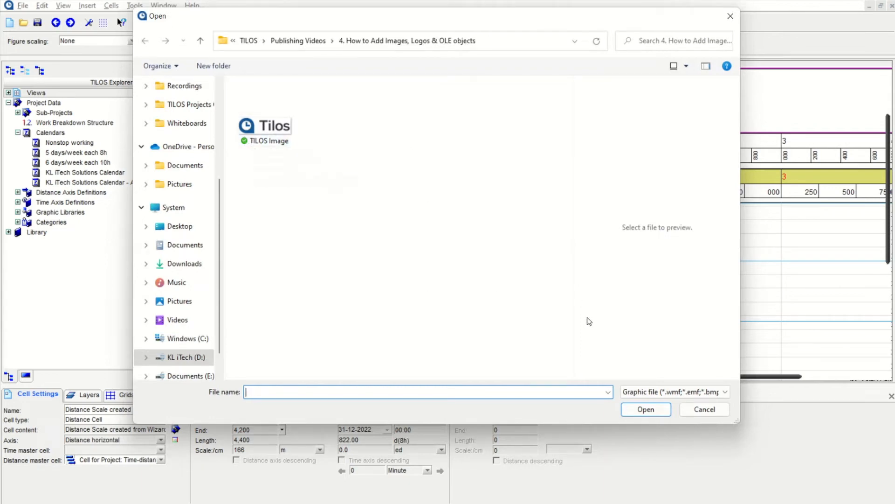
# - Show all file types and insert the file KLiTech Logo into the new frame
pyautogui.click(646, 392)
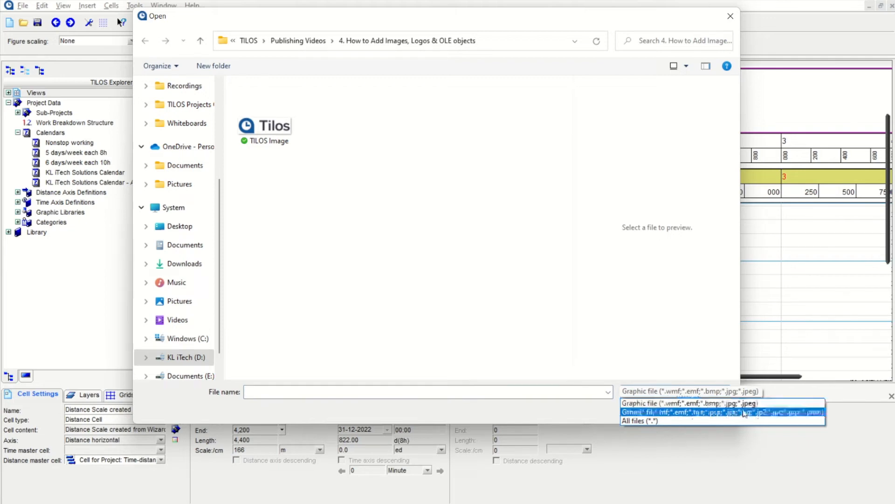
pyautogui.click(654, 421)
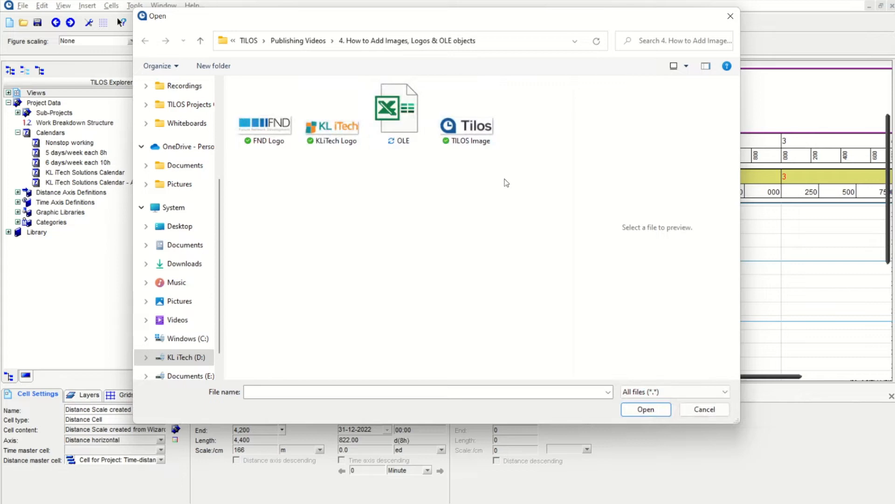
pyautogui.click(333, 117)
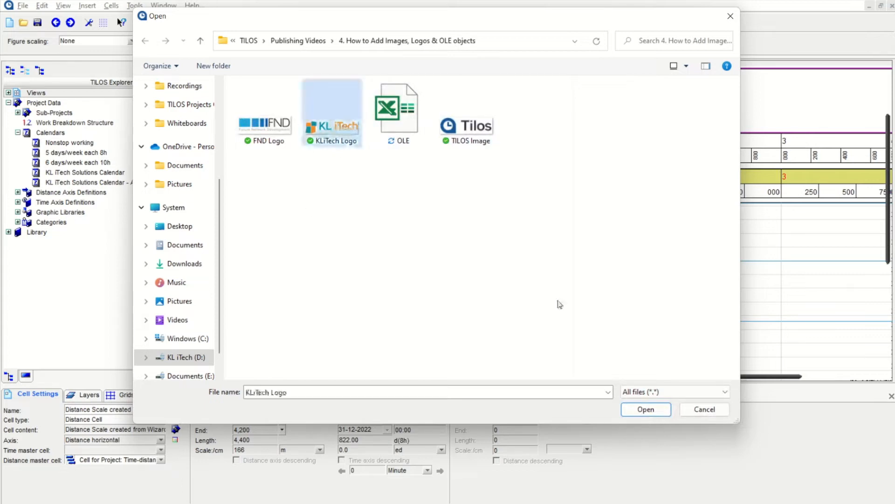
pyautogui.click(646, 409)
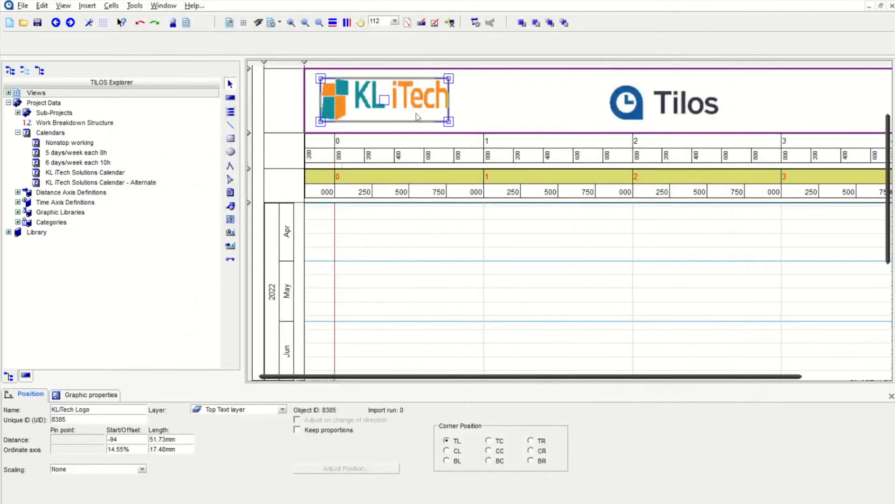
# - Set the KLiTech logo's scaling to both axes, with a distance start of 0 m and a length of 650 m
pyautogui.click(116, 469)
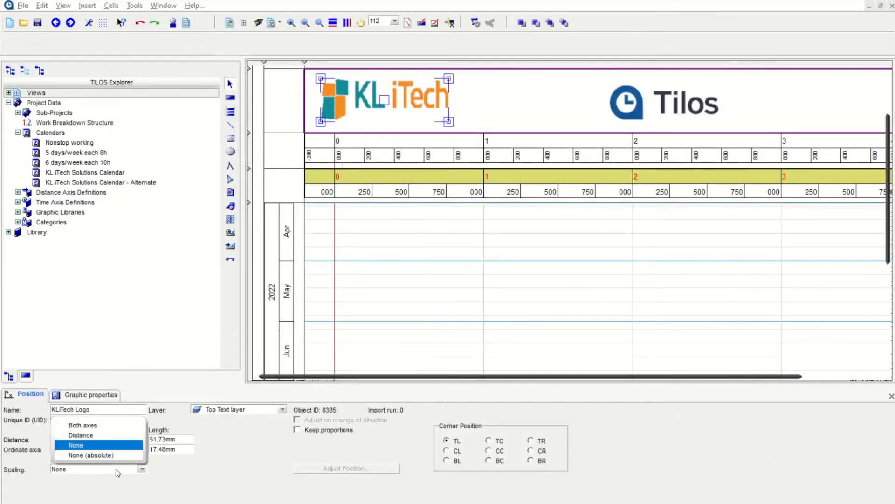
pyautogui.click(100, 425)
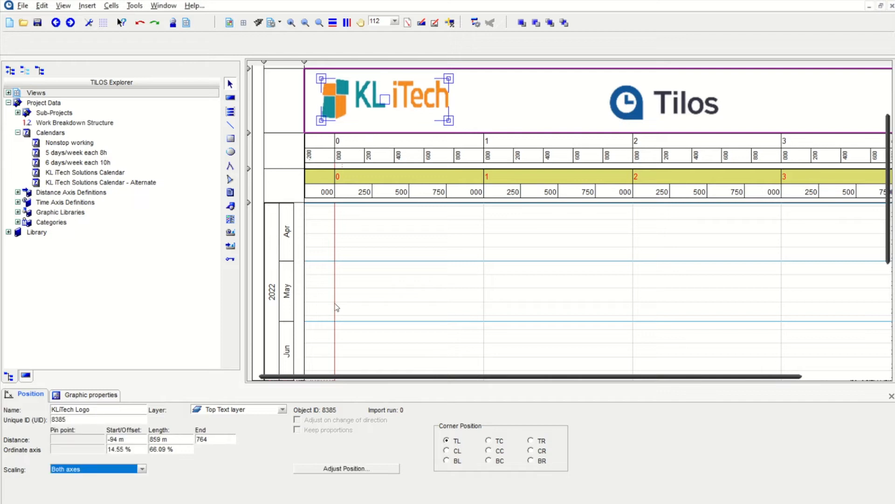
pyautogui.click(140, 440)
pyautogui.write('0')
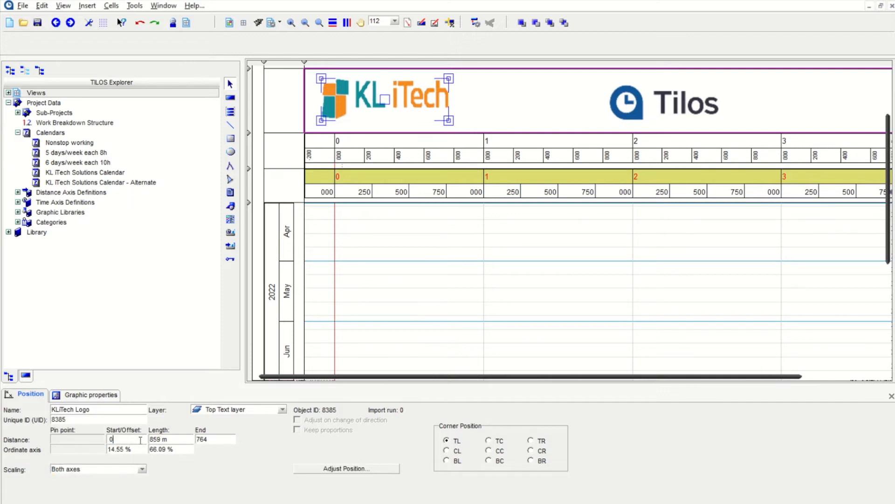
pyautogui.click(180, 440)
pyautogui.write('650')
pyautogui.press('Tab')
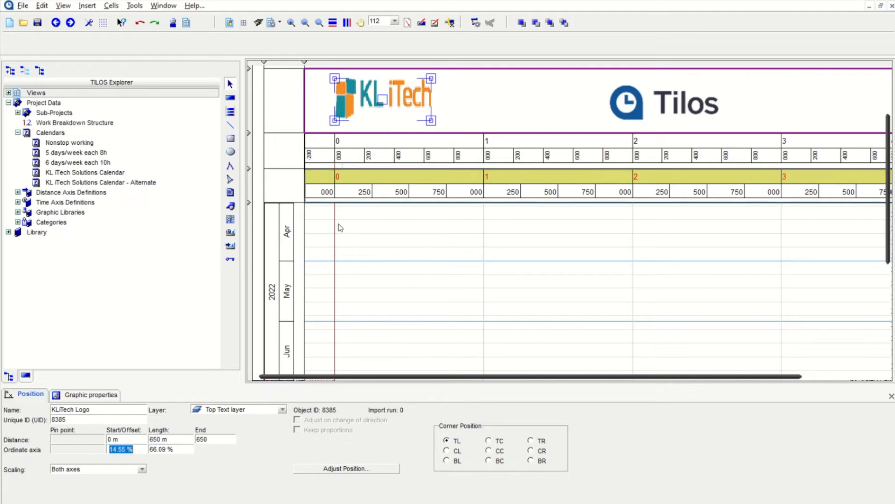
# - Resize the KLiTech logo to about 540 m long and 35 % high, and set its distance start to 0 m
pyautogui.moveTo(430, 119); pyautogui.dragTo(451, 120)
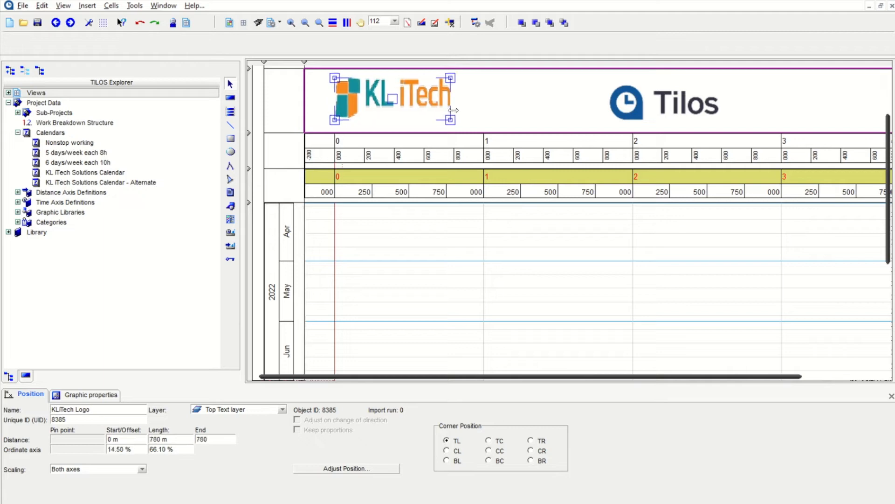
pyautogui.moveTo(450, 80); pyautogui.dragTo(373, 97)
pyautogui.click(132, 440)
pyautogui.write('0')
pyautogui.press('Tab')
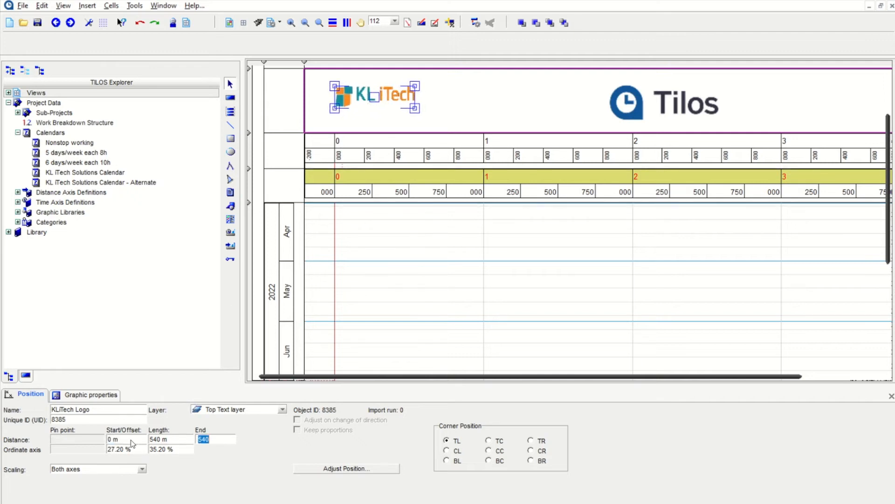
# - Try a distance start of 500 m for the KLiTech logo and set it back to 0 m
pyautogui.click(131, 440)
pyautogui.doubleClick(135, 439)
pyautogui.write('500')
pyautogui.press('Return')
pyautogui.doubleClick(135, 439)
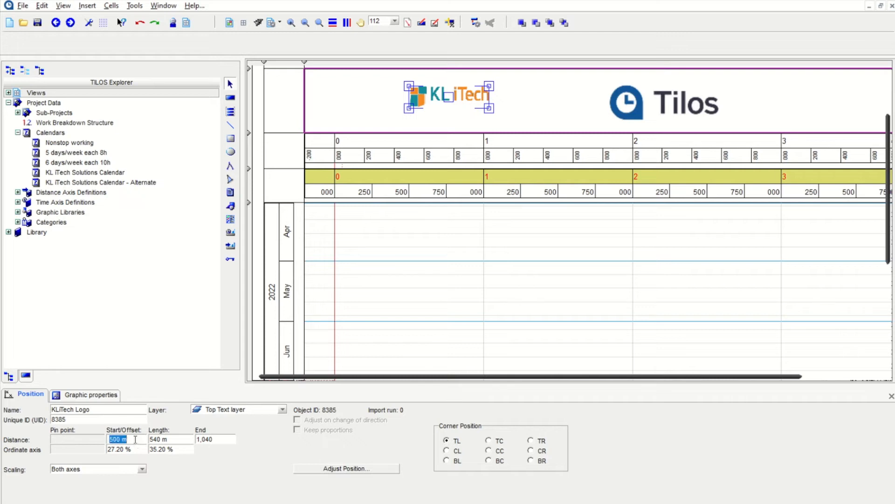
pyautogui.write('0')
pyautogui.press('Return')
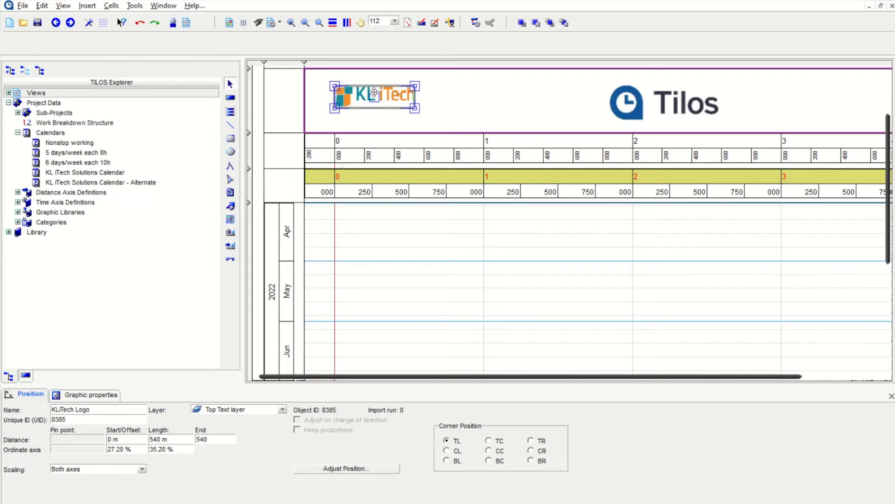
# - Enlarge the KLiTech logo slightly from its lower corner and fine-tune its position in the cell
pyautogui.click(505, 106)
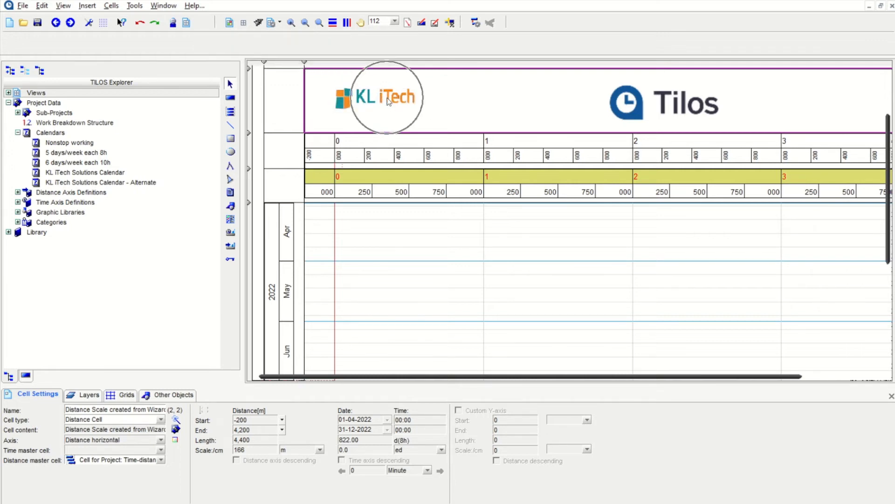
pyautogui.click(348, 111)
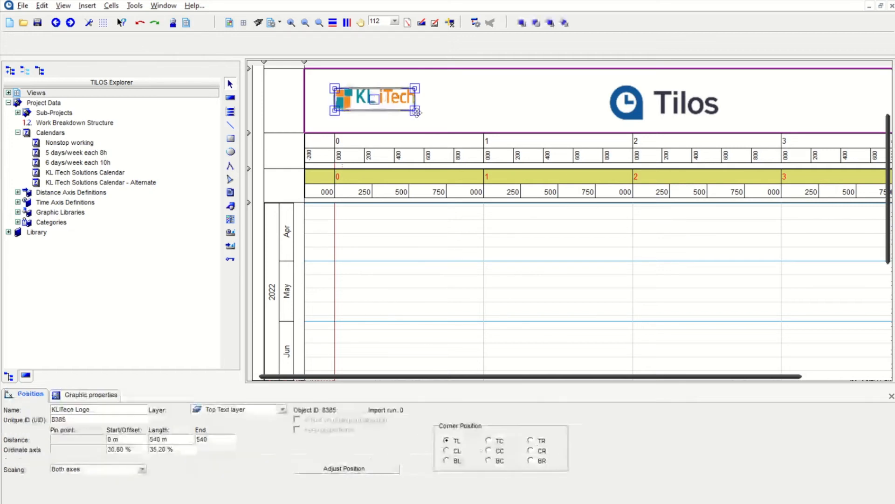
pyautogui.moveTo(415, 111); pyautogui.dragTo(434, 117)
pyautogui.moveTo(385, 103); pyautogui.dragTo(387, 103)
pyautogui.click(494, 108)
pyautogui.hscroll(3, 712, 161)
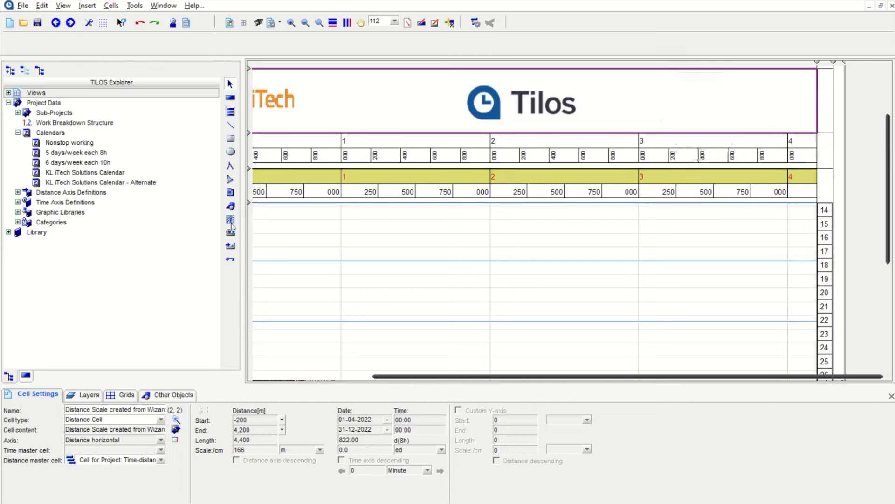
# - Insert the FND Logo graphic from file into the distance cell, in the free space beyond the Tilos logo
pyautogui.click(232, 206)
pyautogui.moveTo(687, 80); pyautogui.dragTo(795, 122)
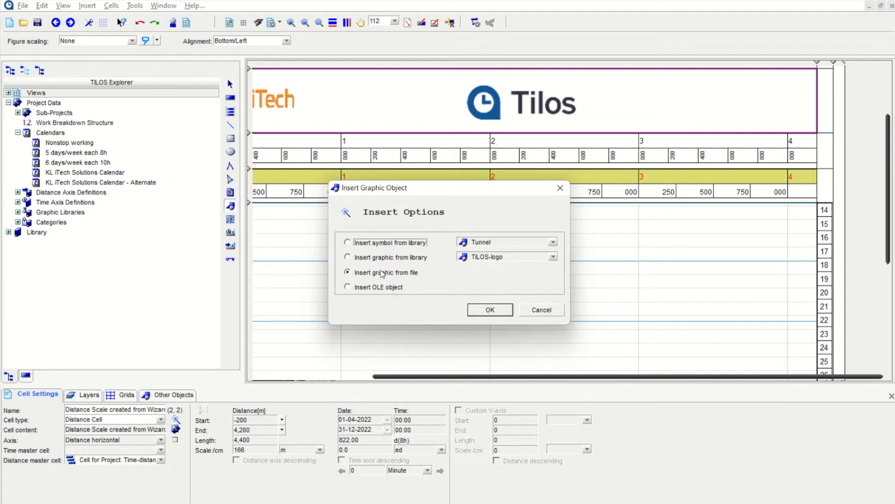
pyautogui.click(489, 309)
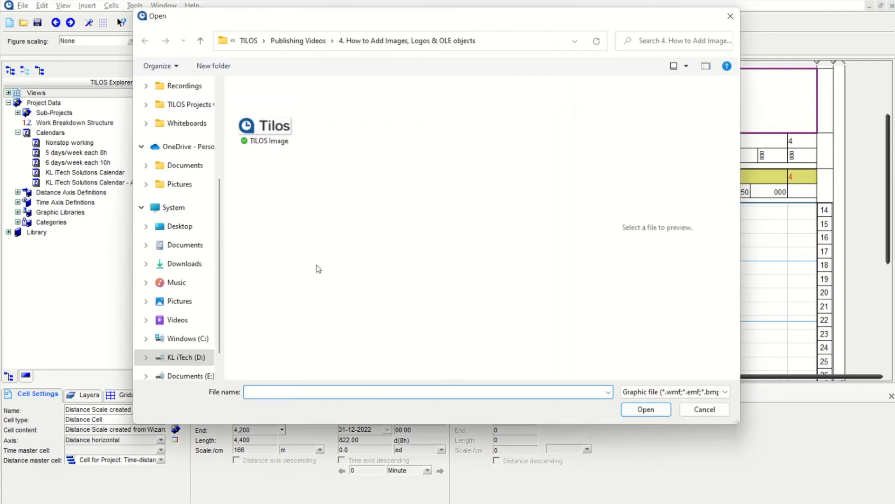
pyautogui.click(668, 392)
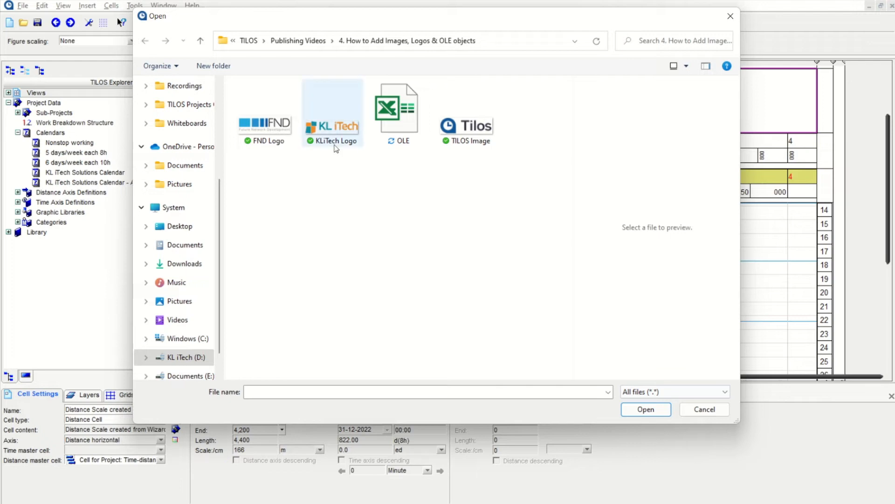
pyautogui.click(264, 125)
pyautogui.click(643, 408)
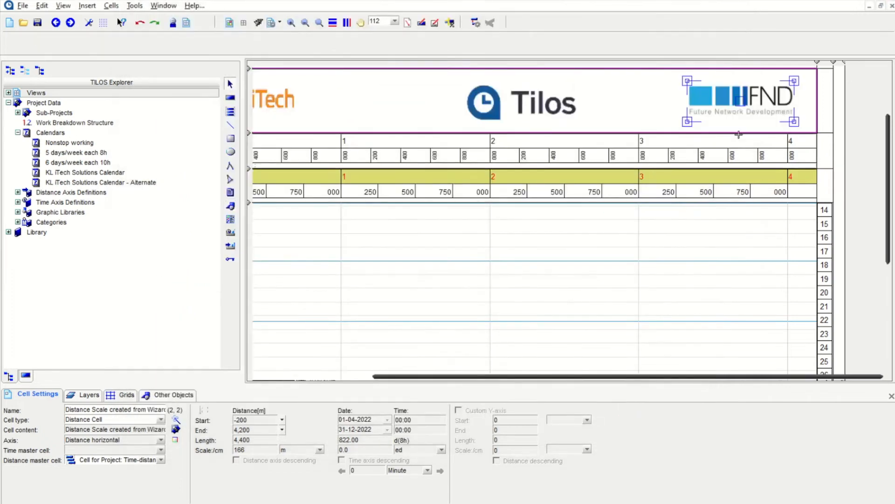
# - Move the FND logo to a distance start of about 3,370 m and set its scaling to both axes
pyautogui.click(742, 99)
pyautogui.moveTo(741, 99); pyautogui.dragTo(749, 100)
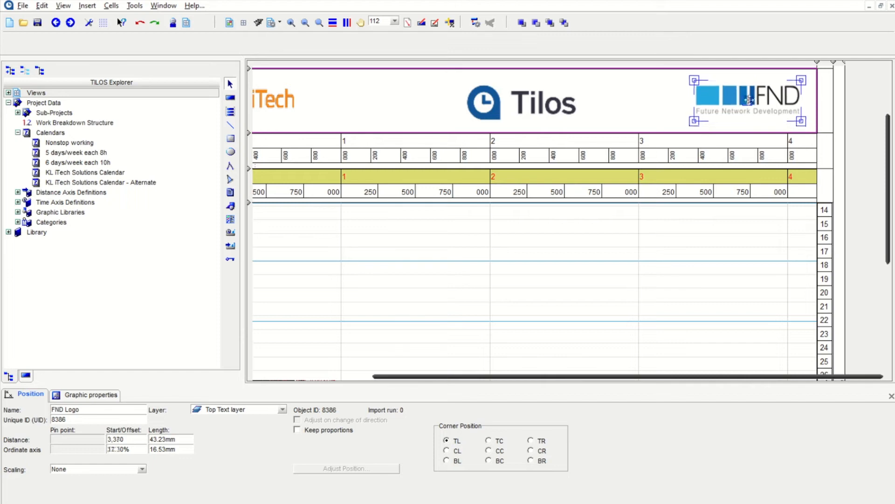
pyautogui.click(141, 470)
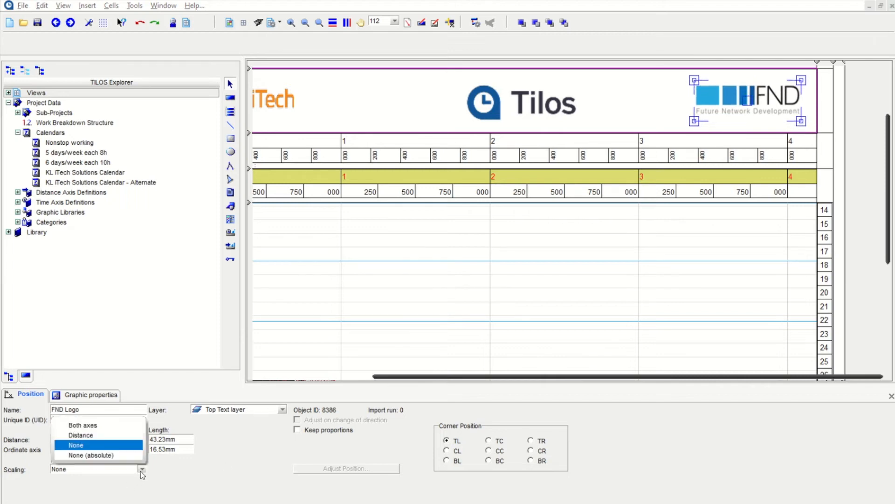
pyautogui.click(85, 425)
pyautogui.click(489, 296)
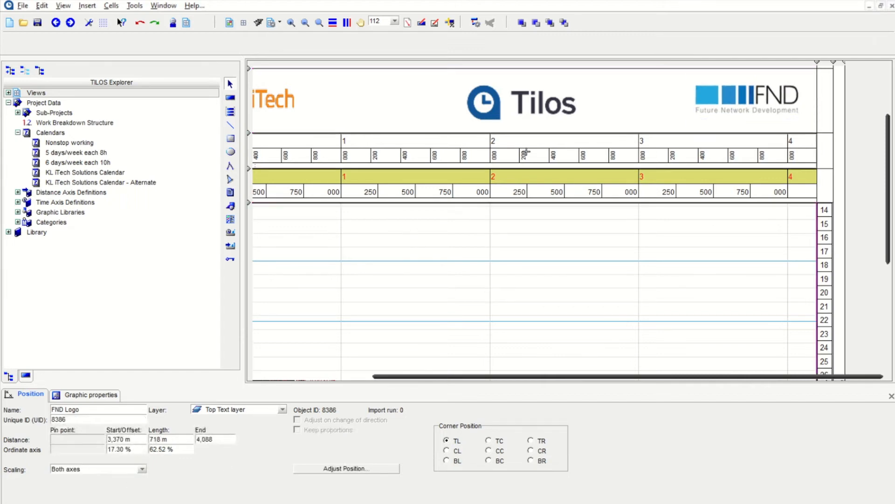
# - Move the Tilos logo to a distance start of about 1,710 m in the distance cell
pyautogui.click(522, 103)
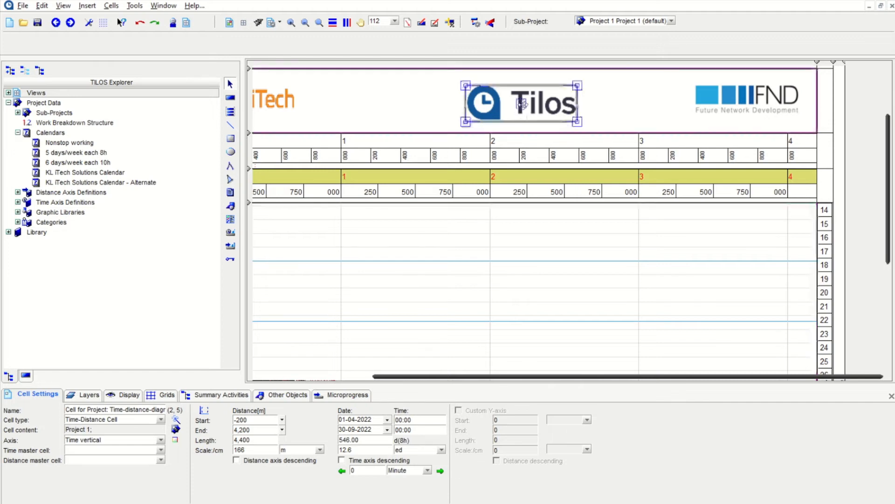
pyautogui.moveTo(522, 104); pyautogui.dragTo(502, 101)
pyautogui.scroll(-2, 542, 212)
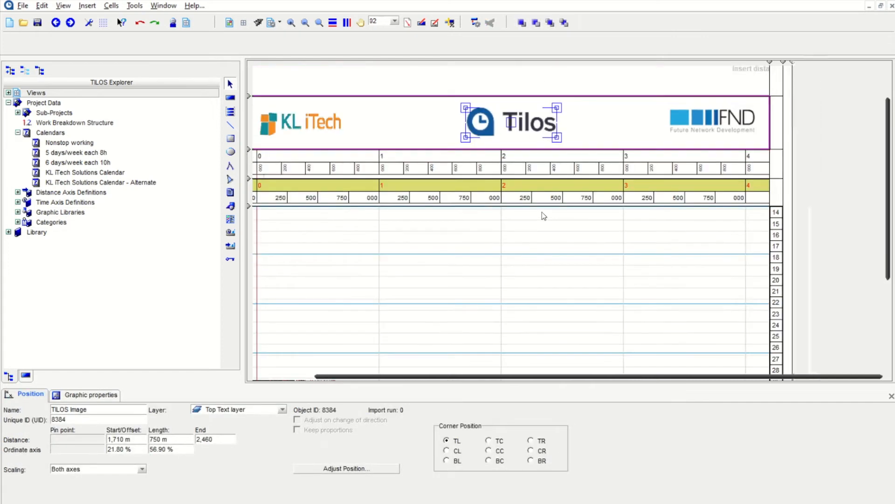
pyautogui.scroll(-1, 433, 251)
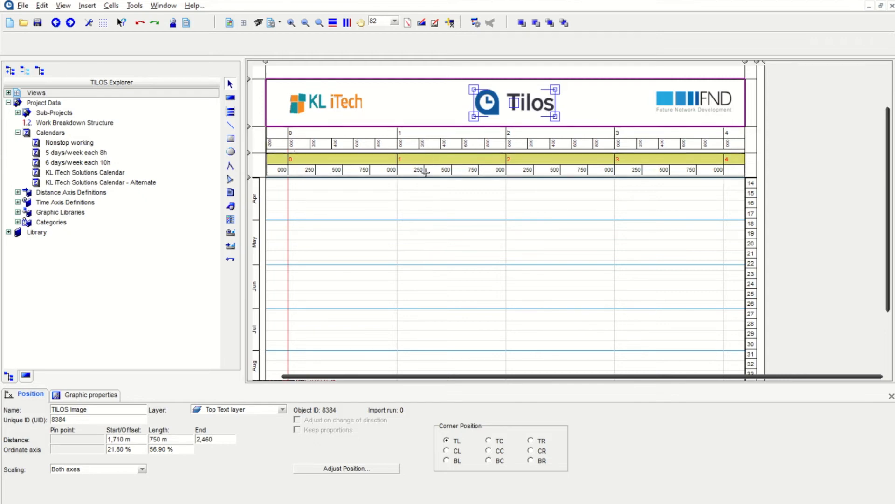
pyautogui.click(466, 219)
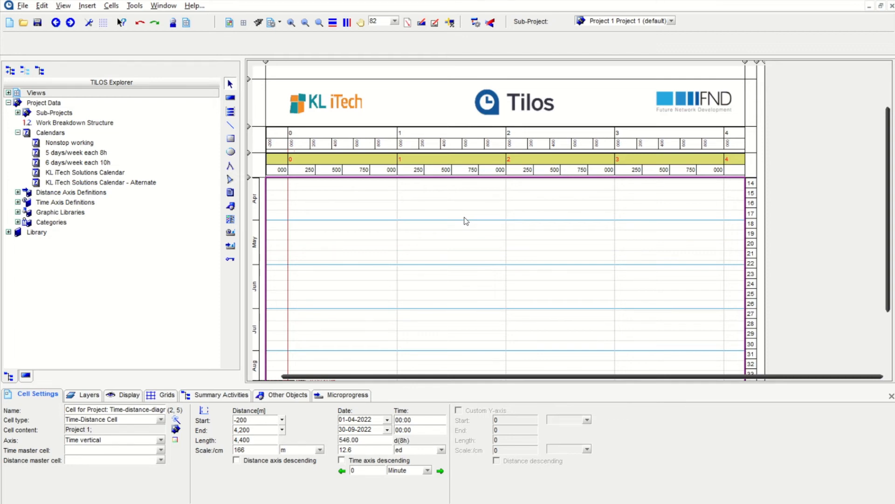
# - Try to open the OLE workbook in Excel from its file folder and switch back to TILOS
pyautogui.hotkey('alt', 'Tab')
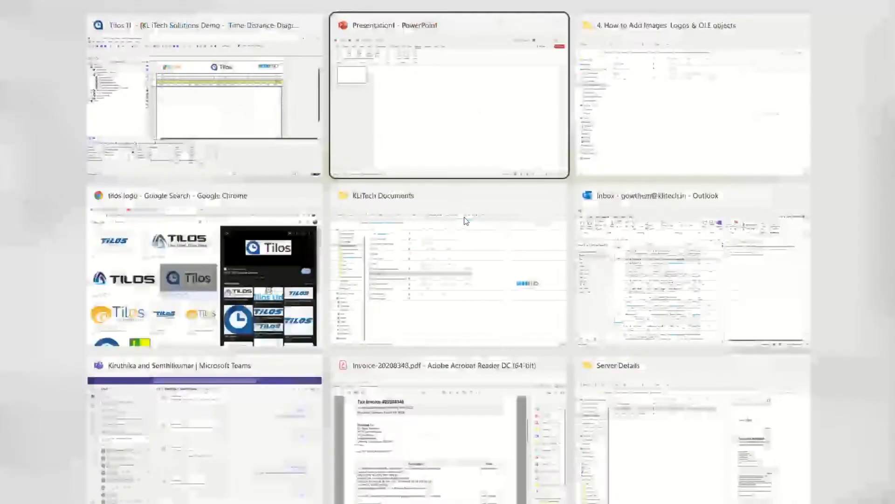
pyautogui.hotkey('alt', 'Tab')
pyautogui.doubleClick(166, 133)
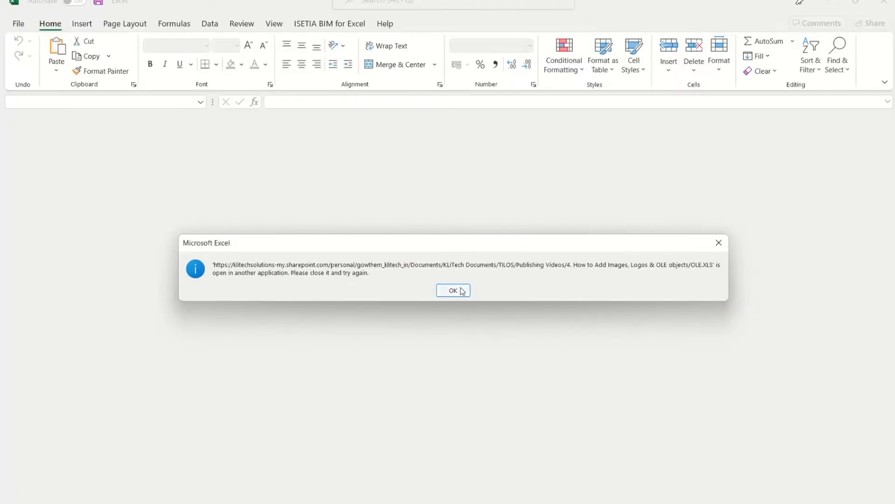
pyautogui.click(462, 291)
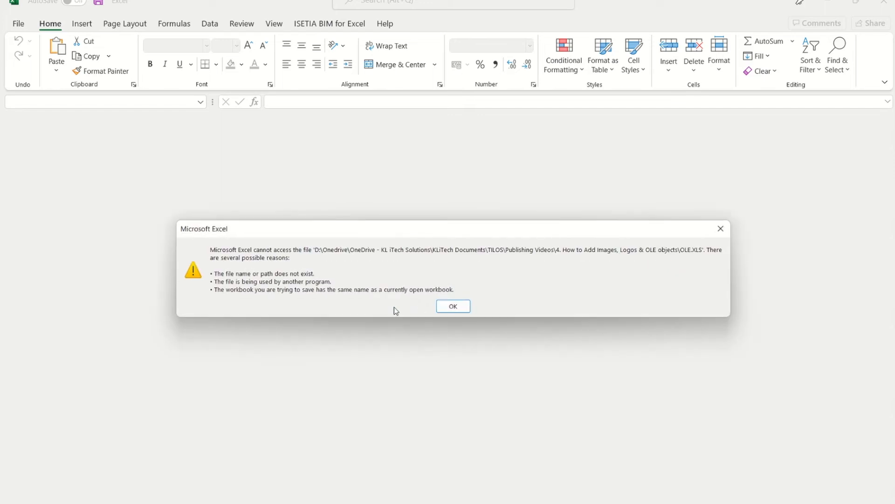
pyautogui.click(459, 307)
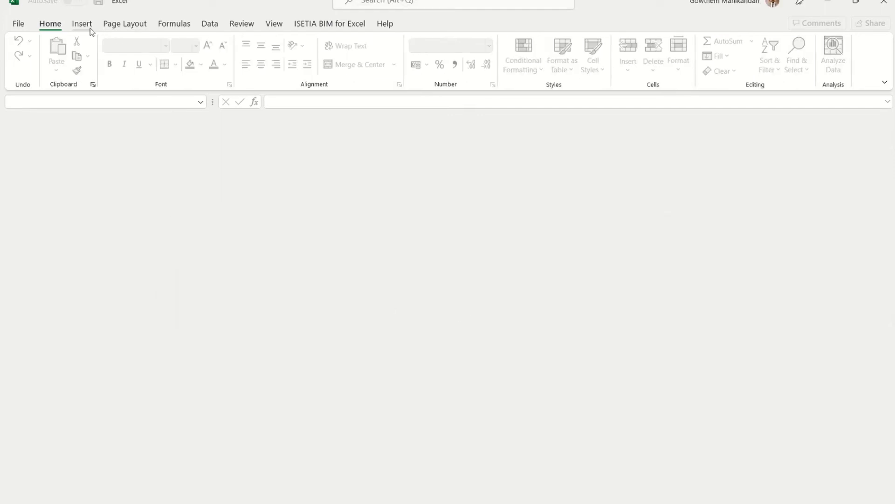
pyautogui.click(883, 4)
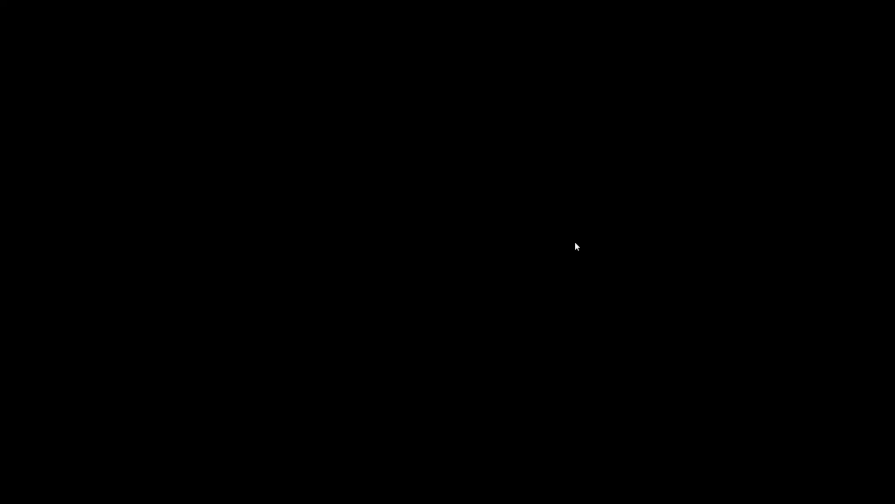
pyautogui.hotkey('alt', 'Tab')
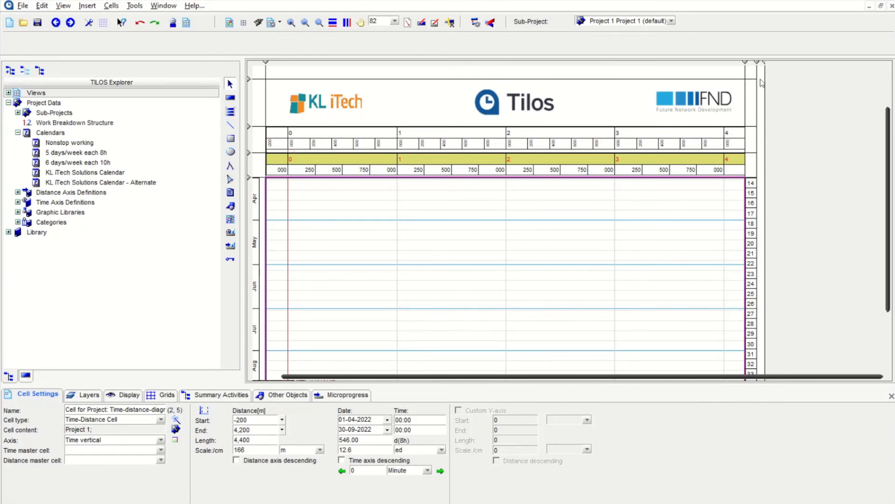
# - Insert a new column beyond the narrow week-number column and widen it
pyautogui.click(753, 171)
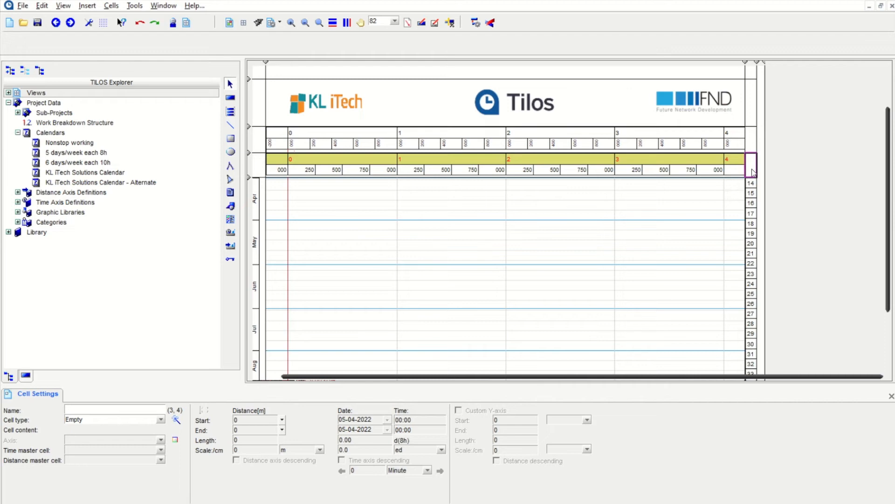
pyautogui.press('ctrl')
pyautogui.click(280, 23)
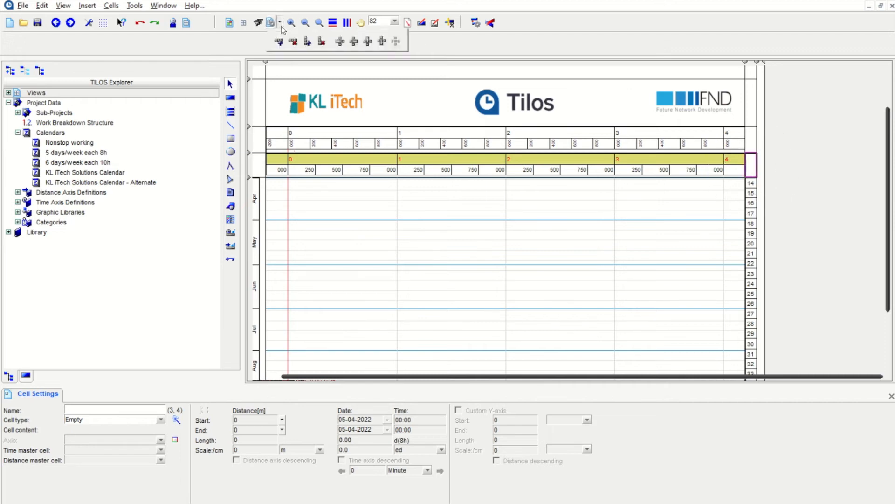
pyautogui.click(308, 41)
pyautogui.moveTo(788, 62); pyautogui.dragTo(835, 62)
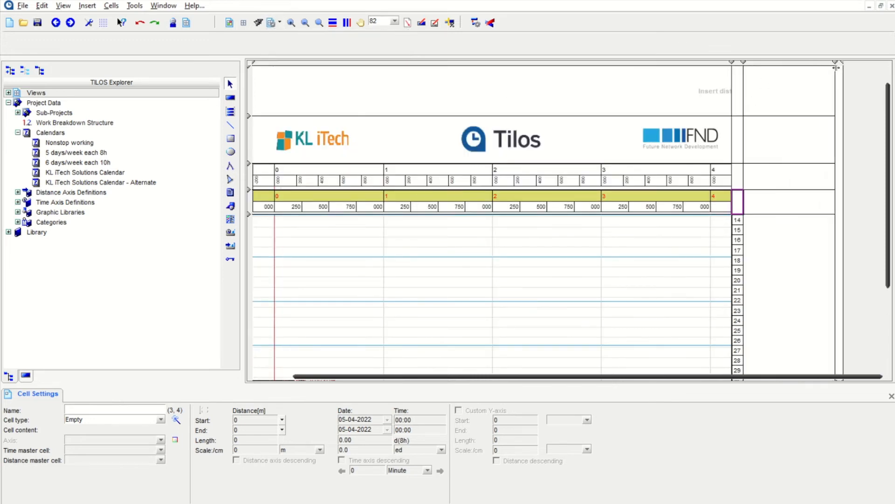
# - Make the tall empty cell beside the week numbers a Graphic Cell with newly created cell content
pyautogui.scroll(-3, 599, 315)
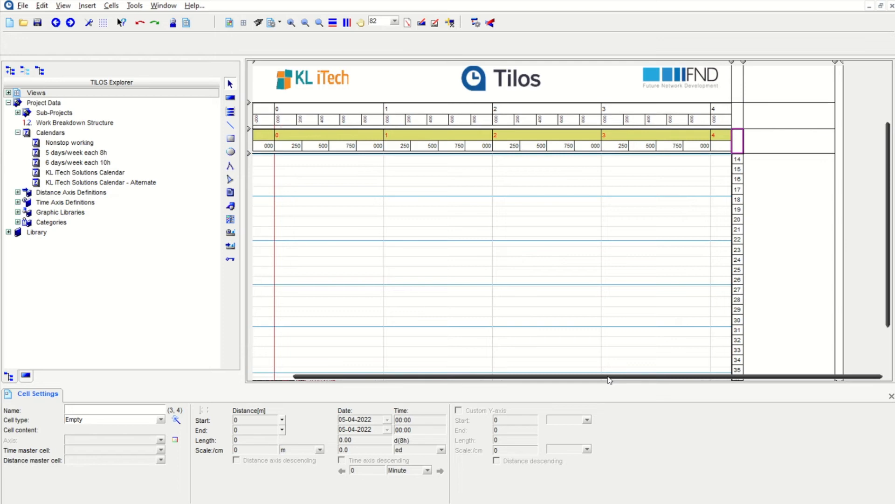
pyautogui.click(806, 247)
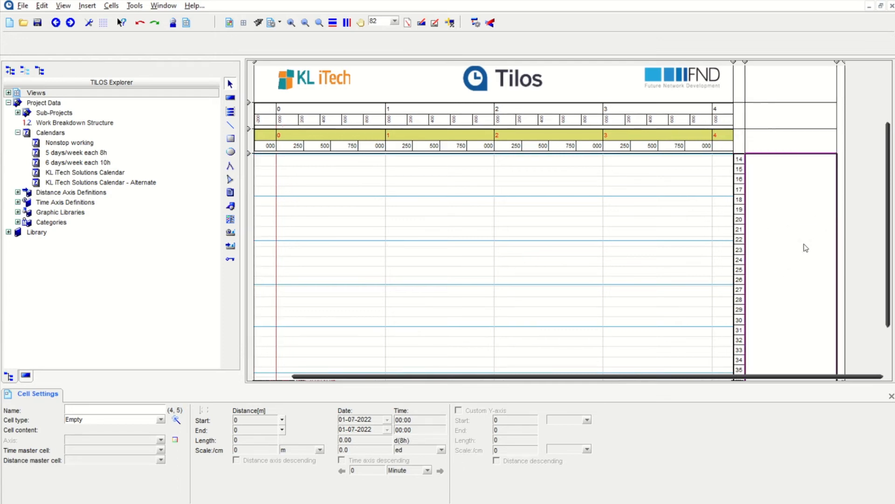
pyautogui.click(160, 419)
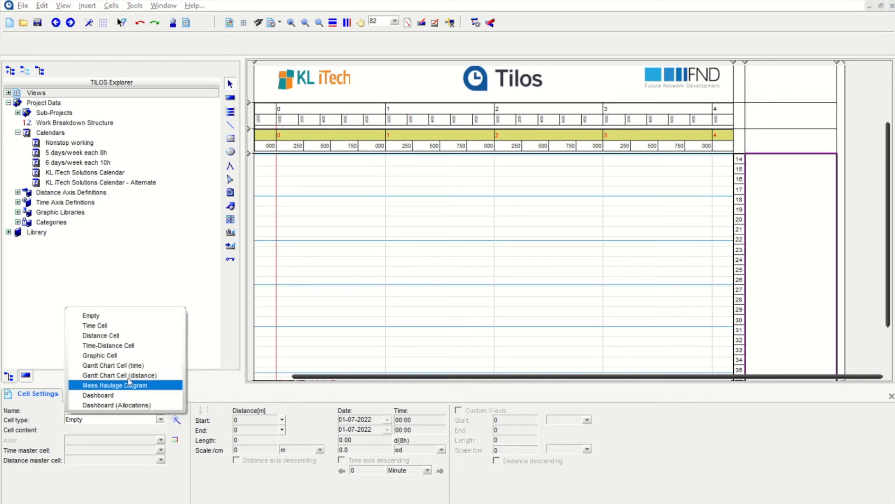
pyautogui.click(113, 356)
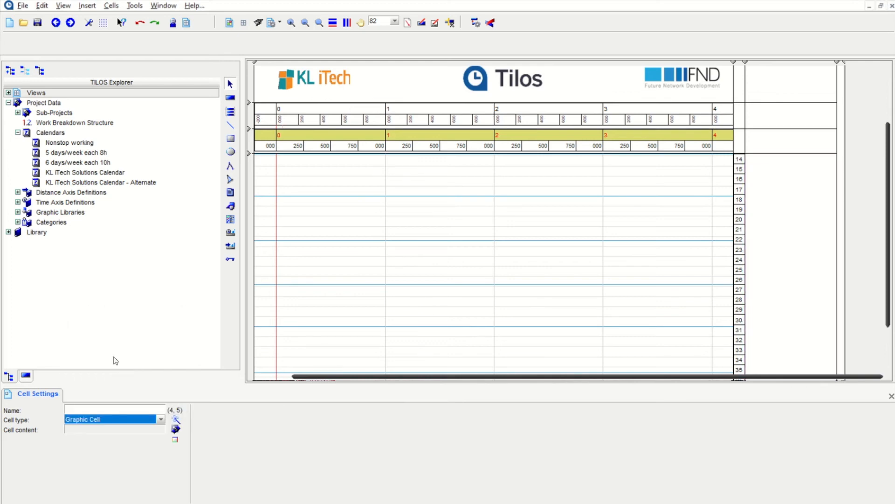
pyautogui.click(176, 419)
pyautogui.click(482, 277)
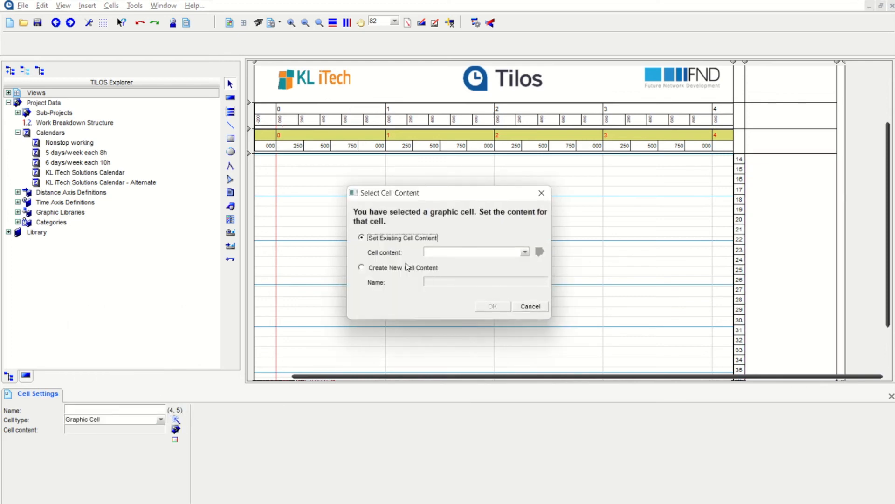
pyautogui.click(362, 267)
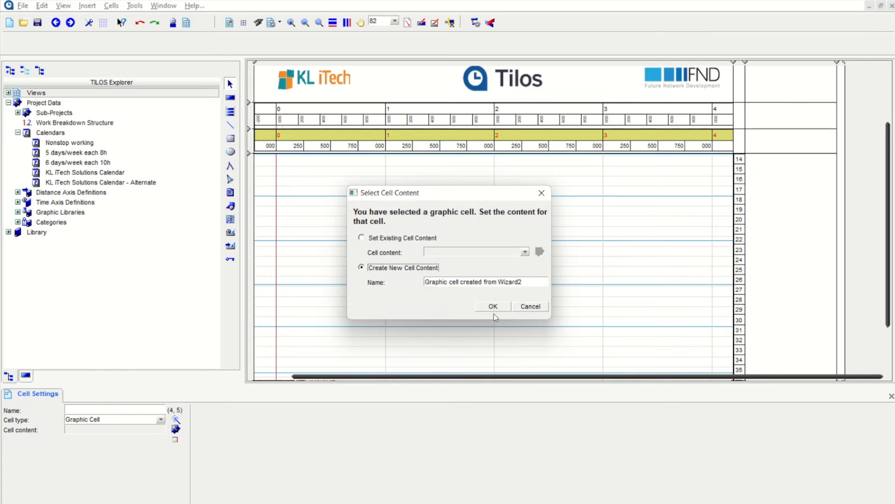
pyautogui.click(494, 307)
# - Draw a graphic object frame in the lower part of the new graphic cell and choose to insert an OLE object
pyautogui.click(769, 232)
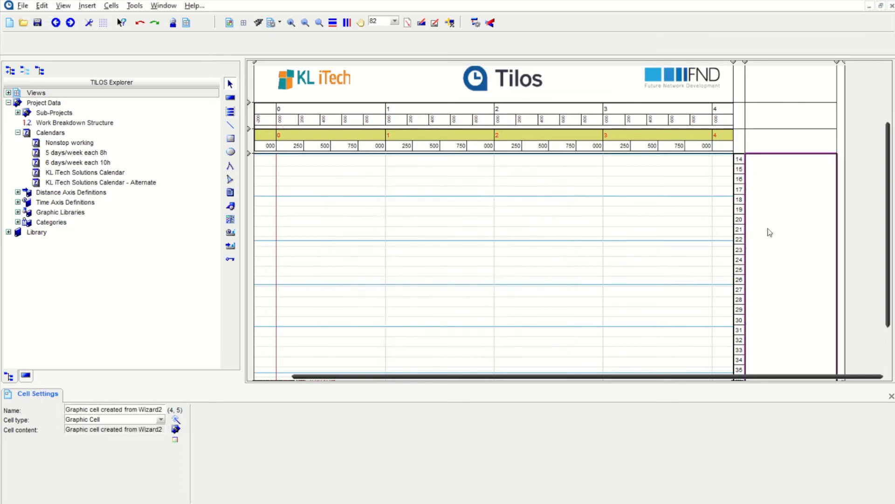
pyautogui.click(770, 232)
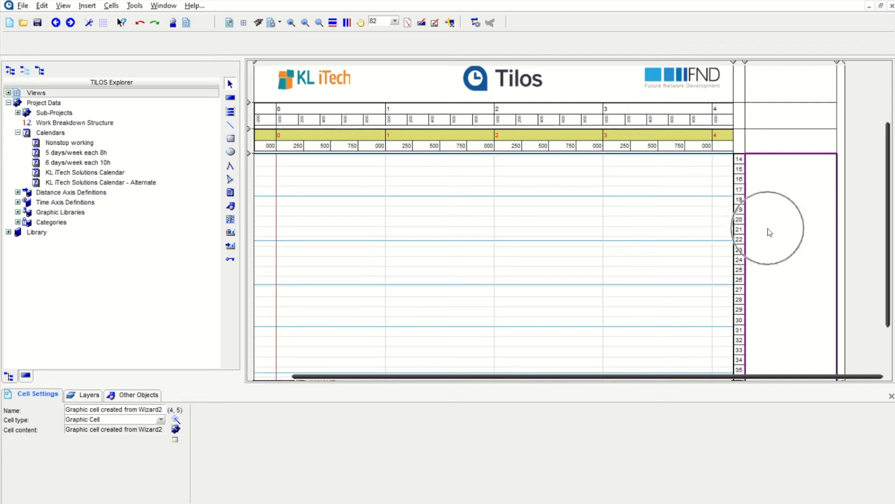
pyautogui.click(231, 210)
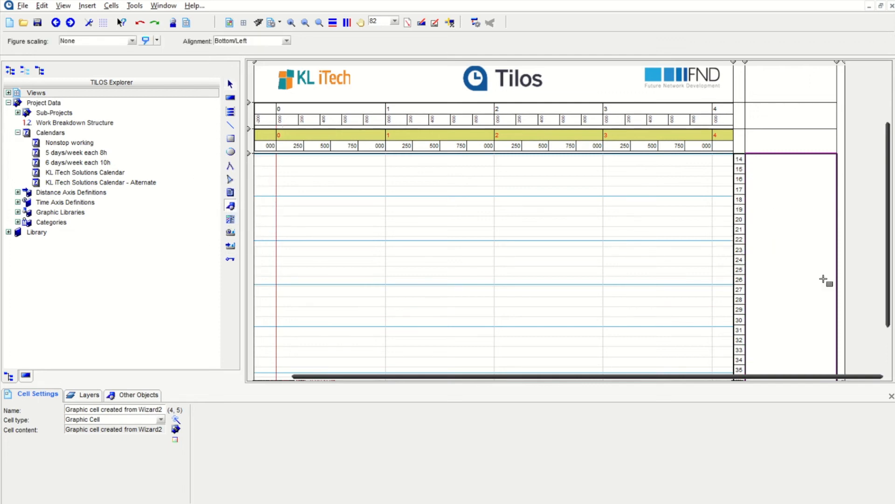
pyautogui.scroll(-3, 811, 275)
pyautogui.moveTo(757, 263); pyautogui.dragTo(829, 319)
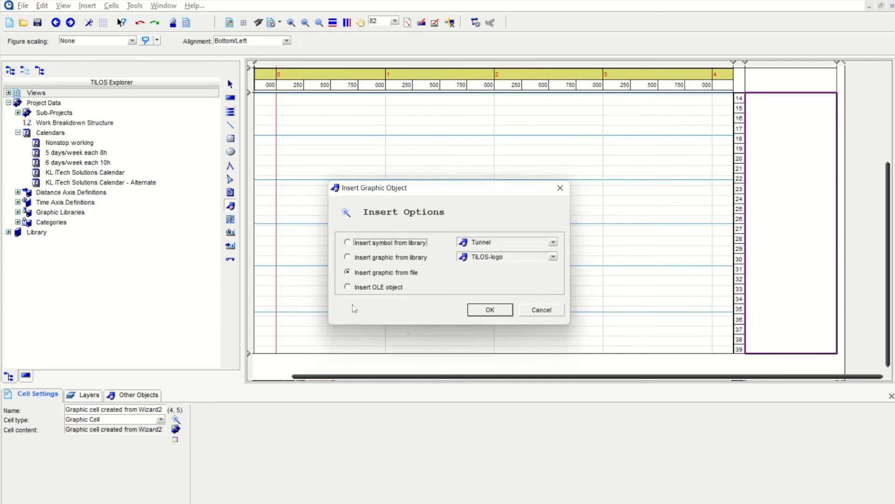
pyautogui.click(348, 287)
pyautogui.click(486, 311)
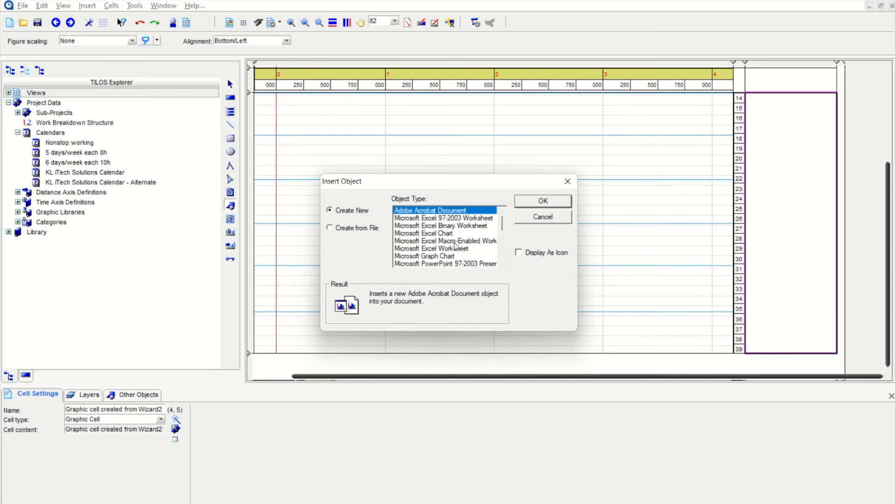
# - Insert the OLE workbook from the "4. How to Add Images, Logos & OLE objects" folder as an object linked to its file
pyautogui.scroll(-3, 458, 249)
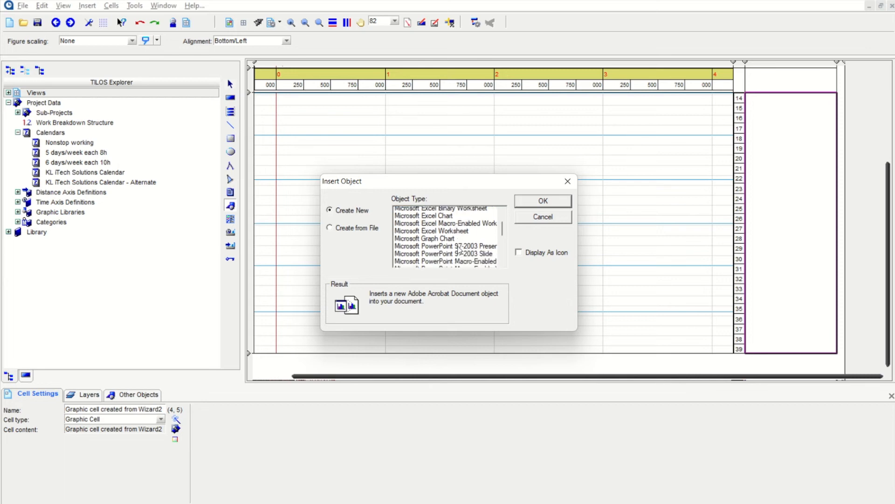
pyautogui.scroll(-2, 460, 250)
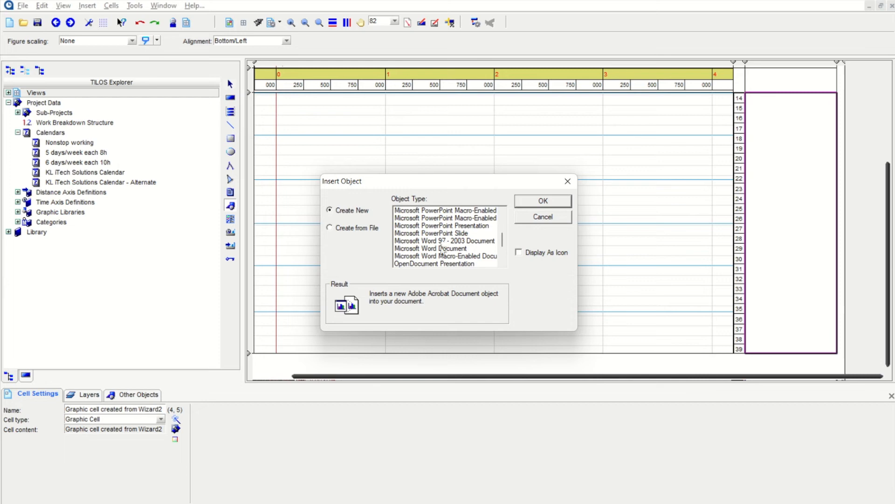
pyautogui.scroll(5, 458, 250)
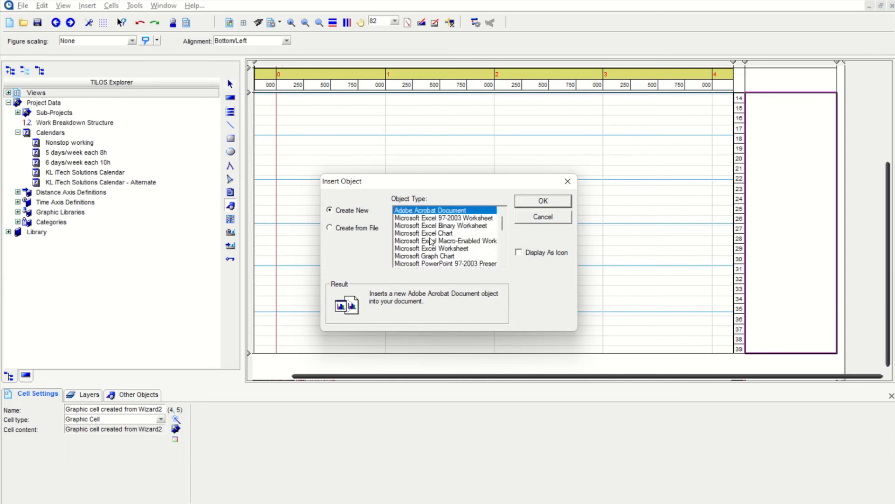
pyautogui.click(331, 228)
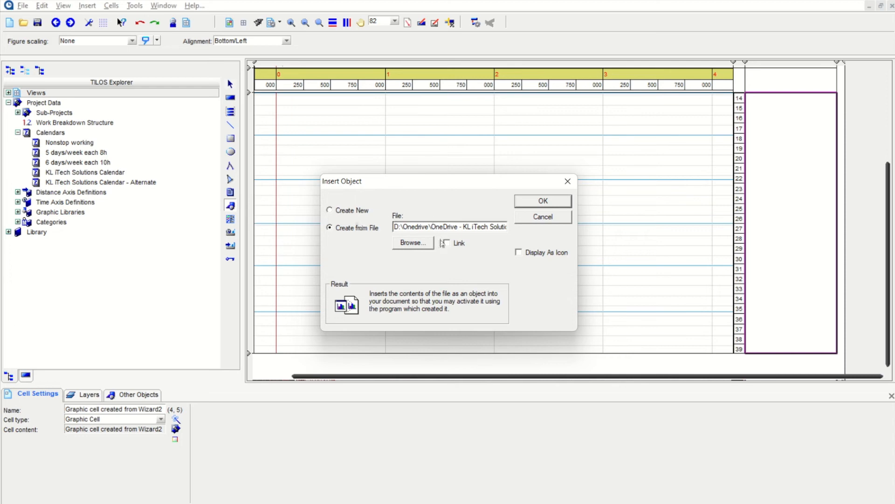
pyautogui.click(426, 246)
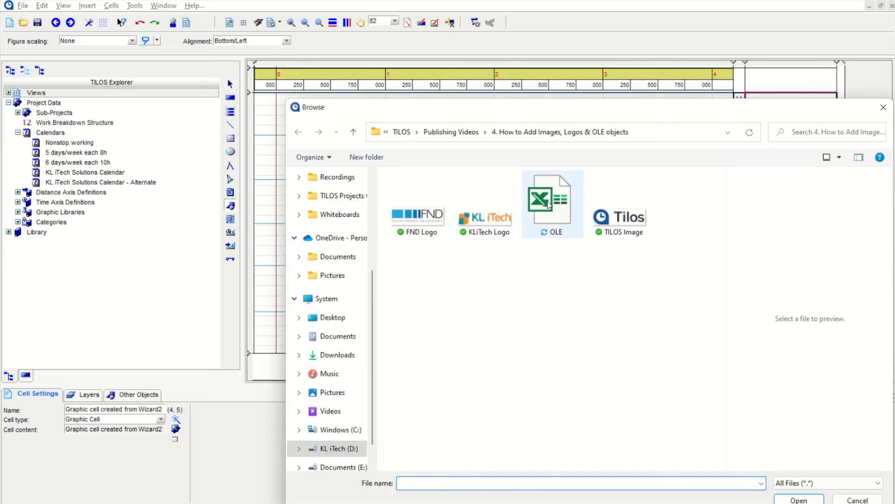
pyautogui.click(549, 206)
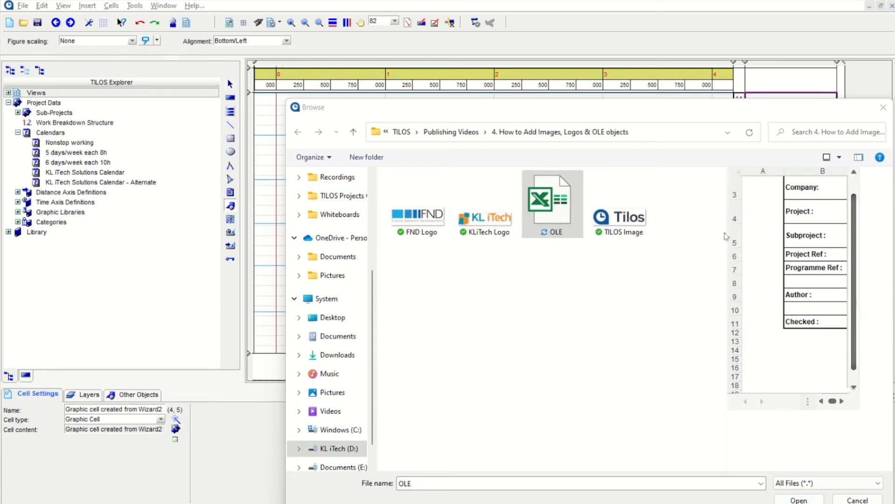
pyautogui.click(792, 499)
pyautogui.press('ctrl')
pyautogui.click(447, 243)
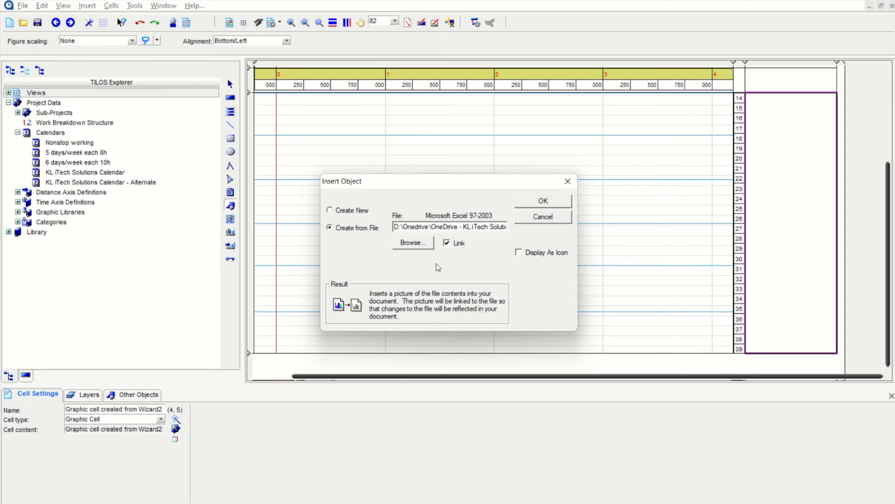
pyautogui.click(534, 202)
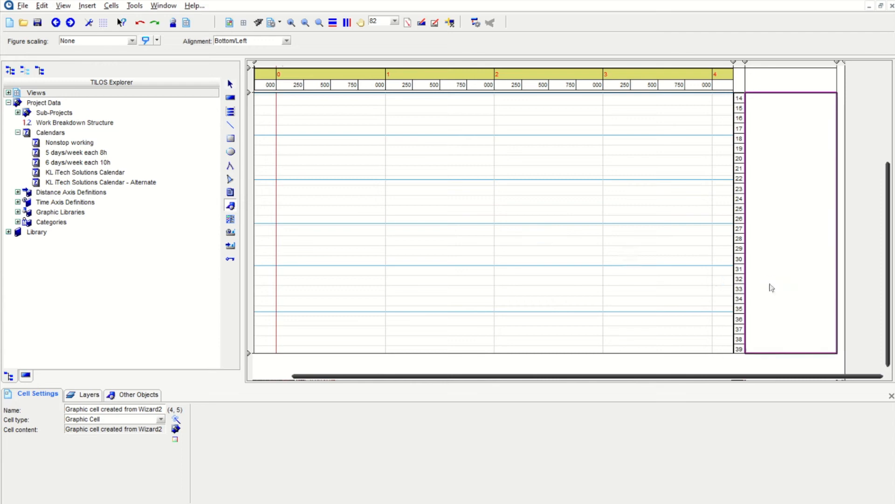
# - Widen the column of the graphic cell that holds the OLE object
pyautogui.scroll(4, 802, 320)
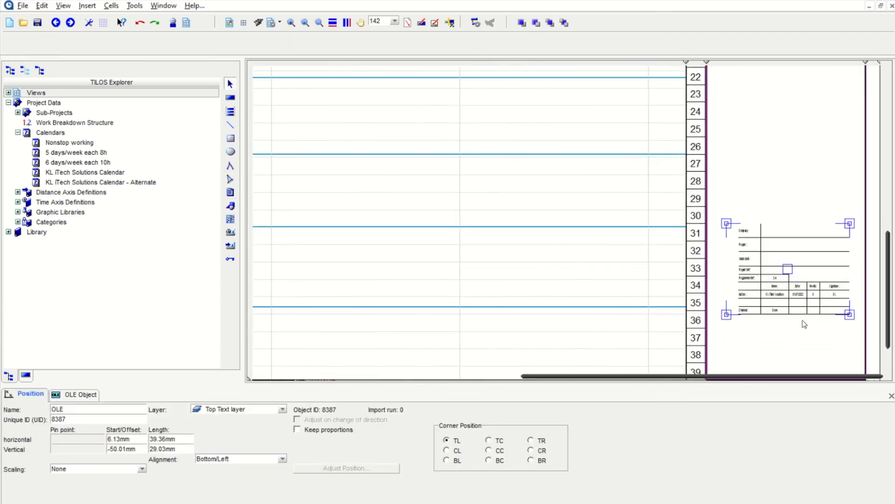
pyautogui.moveTo(842, 376); pyautogui.dragTo(872, 371)
pyautogui.moveTo(830, 62); pyautogui.dragTo(890, 63)
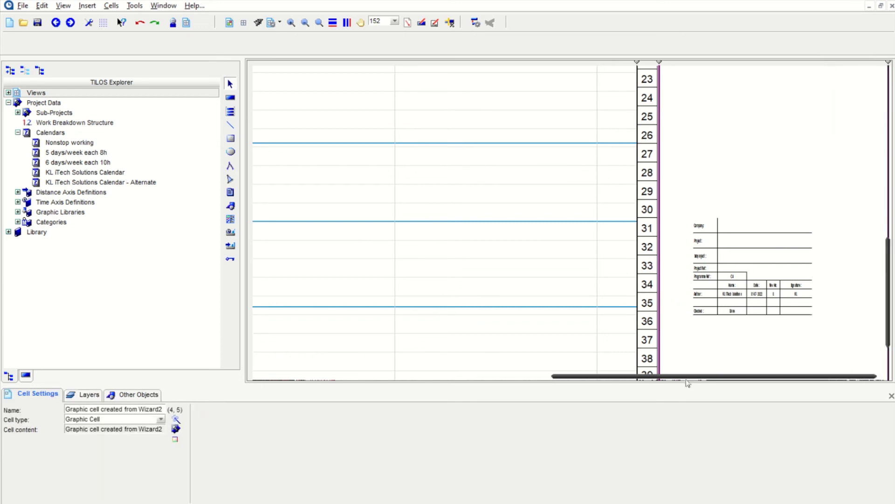
# - Set the OLE object's scaling to Both axes
pyautogui.moveTo(688, 377); pyautogui.dragTo(751, 376)
pyautogui.click(701, 315)
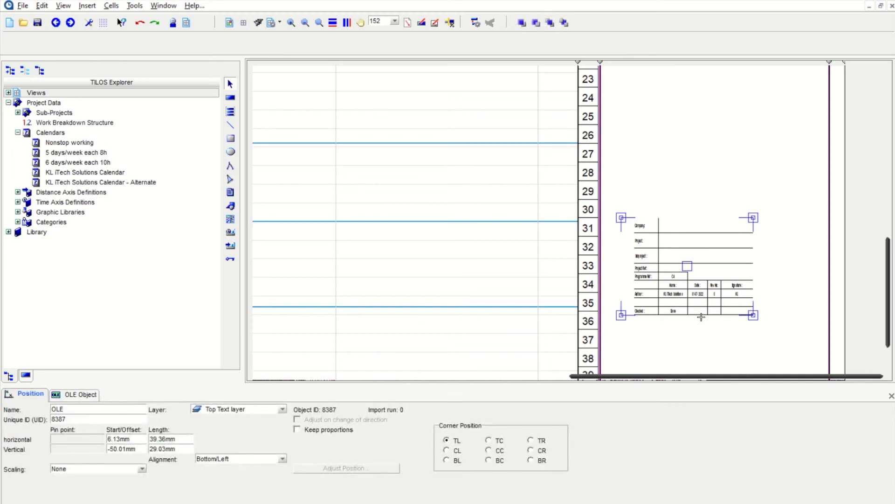
pyautogui.click(142, 469)
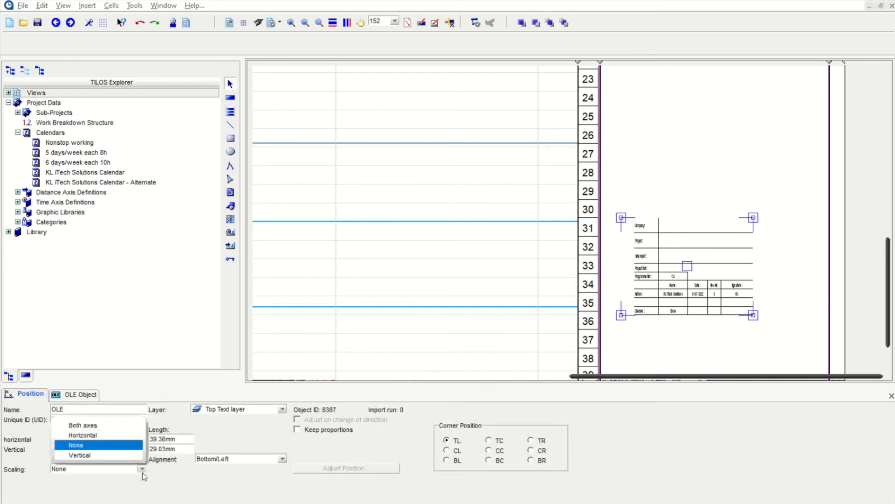
pyautogui.click(93, 425)
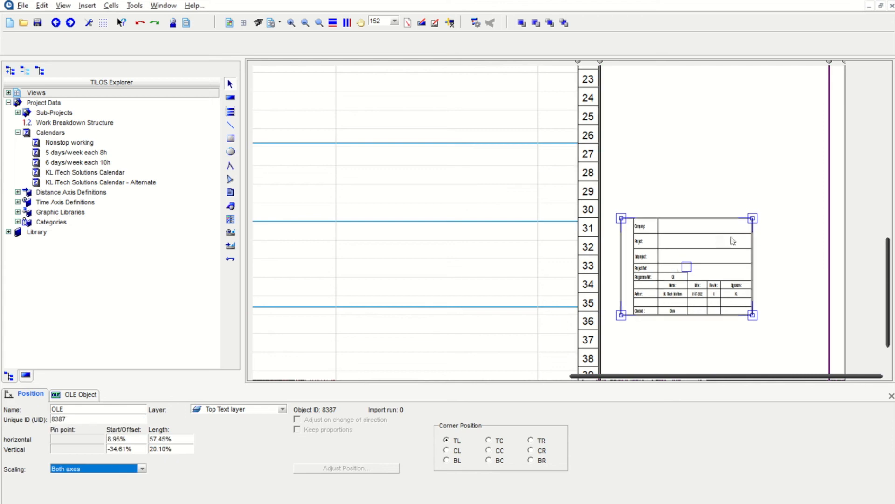
# - Move the OLE object near the cell's lower edge and stretch it sideways to about 91% of the cell width, starting at about 3.4%
pyautogui.scroll(-4, 697, 250)
pyautogui.scroll(1, 695, 238)
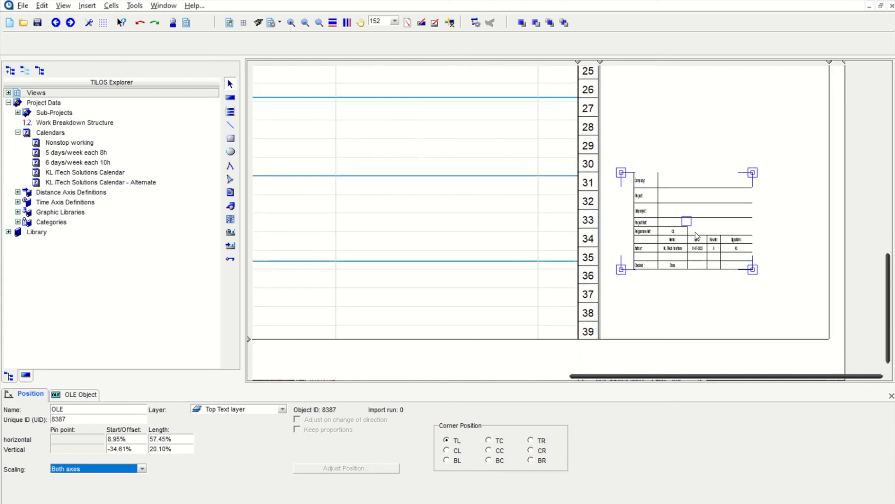
pyautogui.moveTo(686, 222); pyautogui.dragTo(708, 274)
pyautogui.scroll(5, 708, 273)
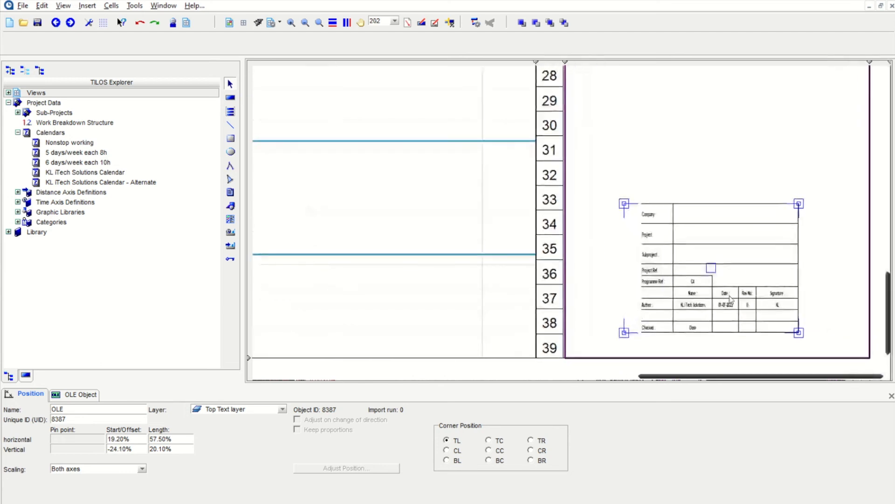
pyautogui.moveTo(800, 322); pyautogui.dragTo(852, 323)
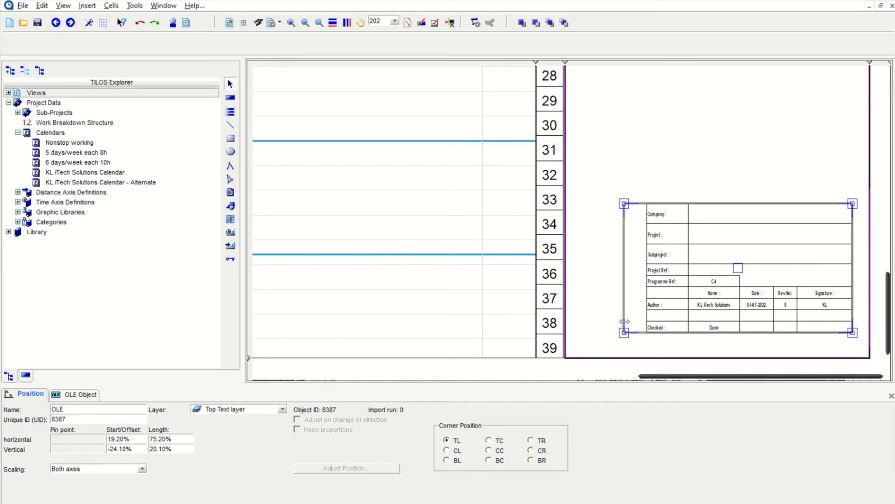
pyautogui.moveTo(625, 322); pyautogui.dragTo(586, 330)
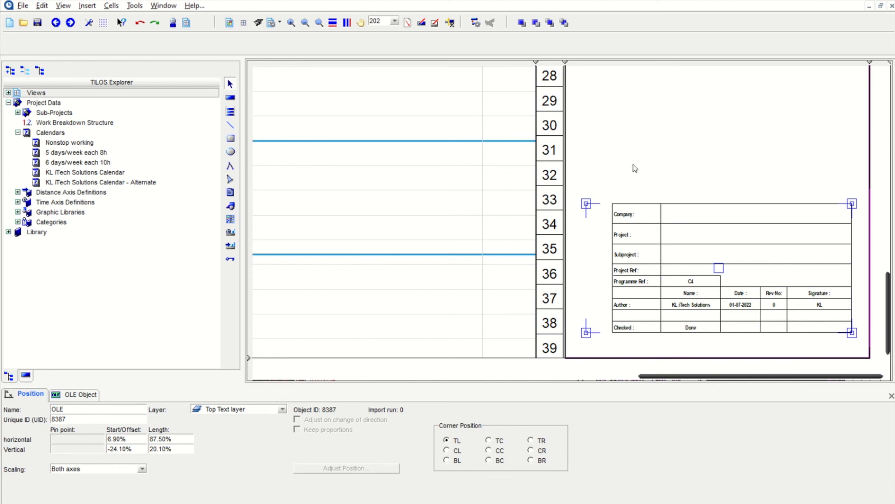
pyautogui.moveTo(587, 323); pyautogui.dragTo(577, 323)
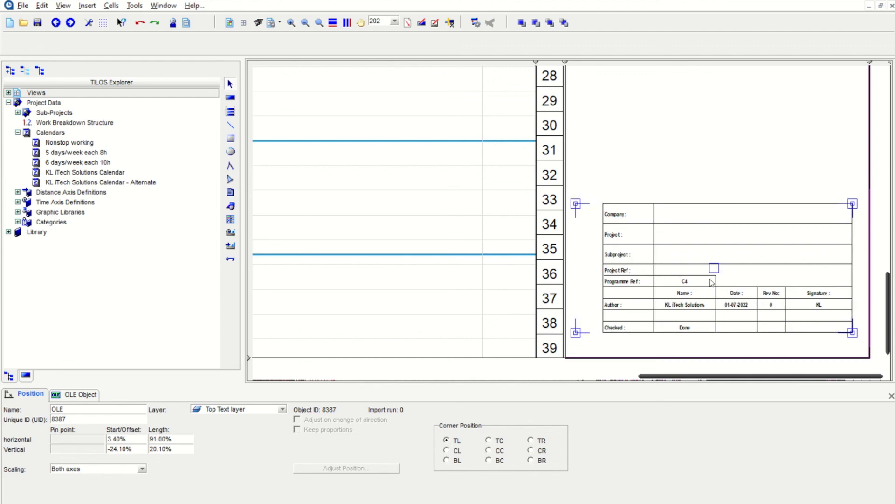
pyautogui.click(719, 159)
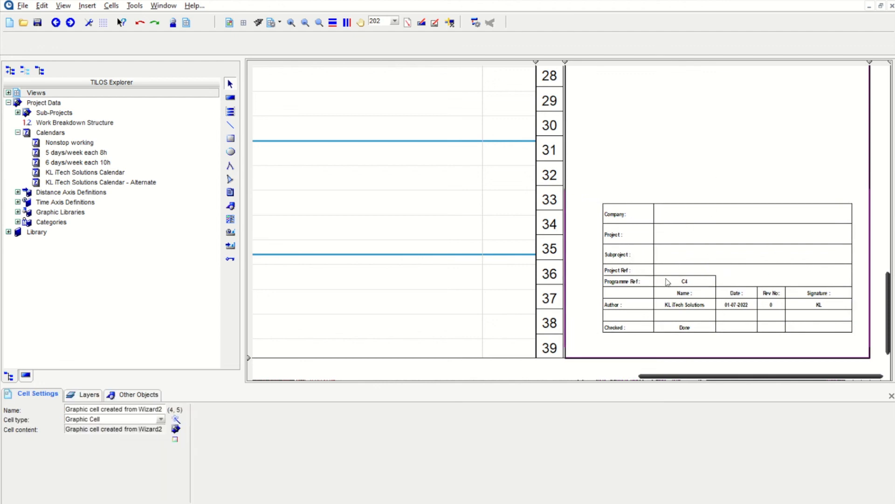
# - Show the OLE object's link details in an enlarged properties area, open the linked workbook in Excel, and return to TILOS
pyautogui.click(649, 334)
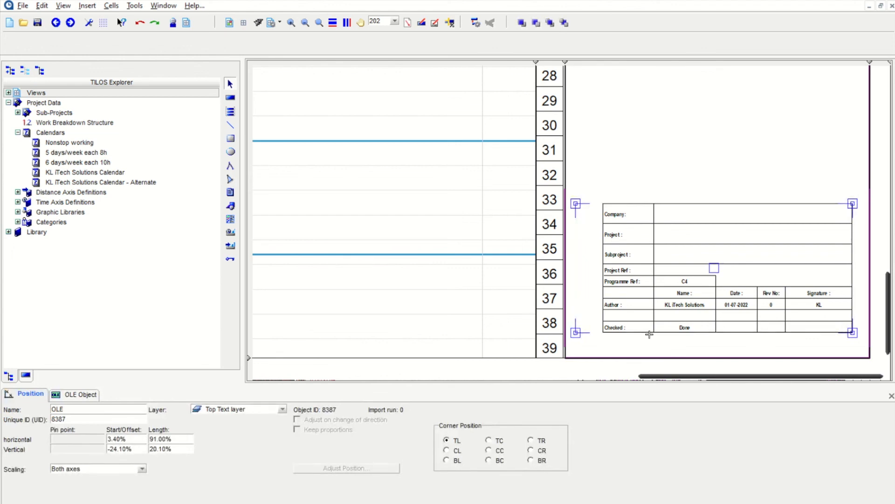
pyautogui.click(83, 399)
pyautogui.click(78, 398)
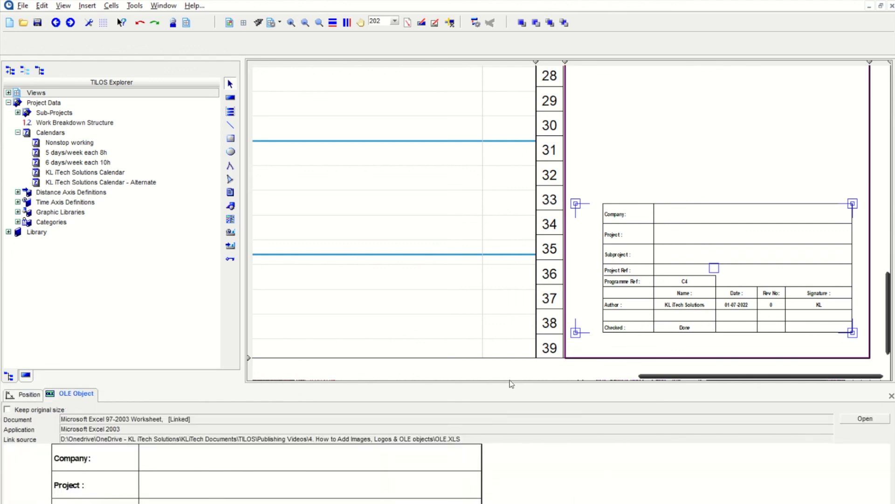
pyautogui.moveTo(509, 384); pyautogui.dragTo(510, 231)
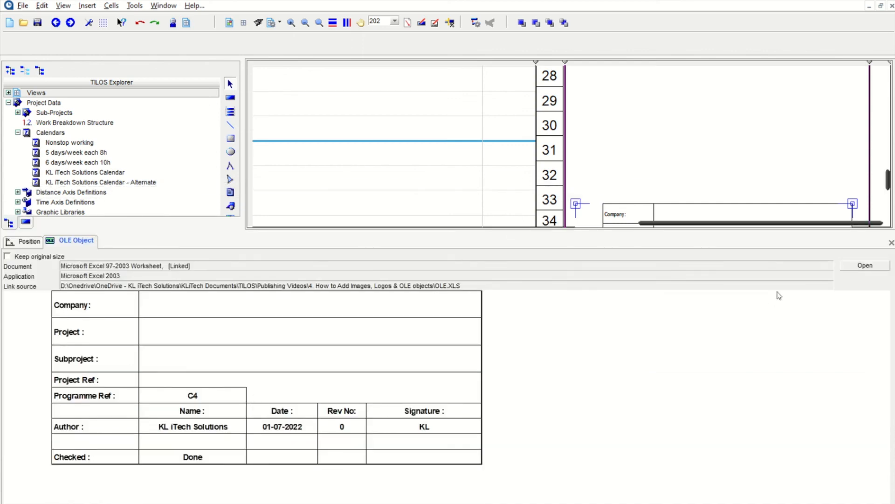
pyautogui.click(853, 265)
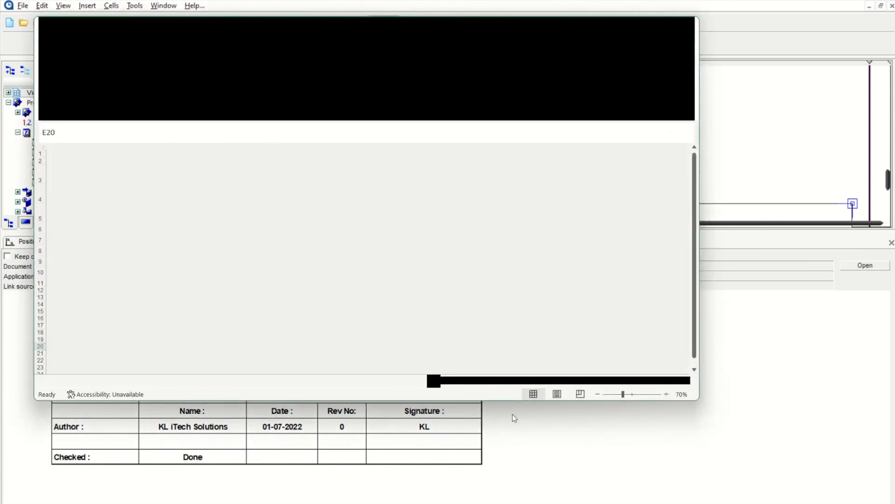
pyautogui.click(524, 462)
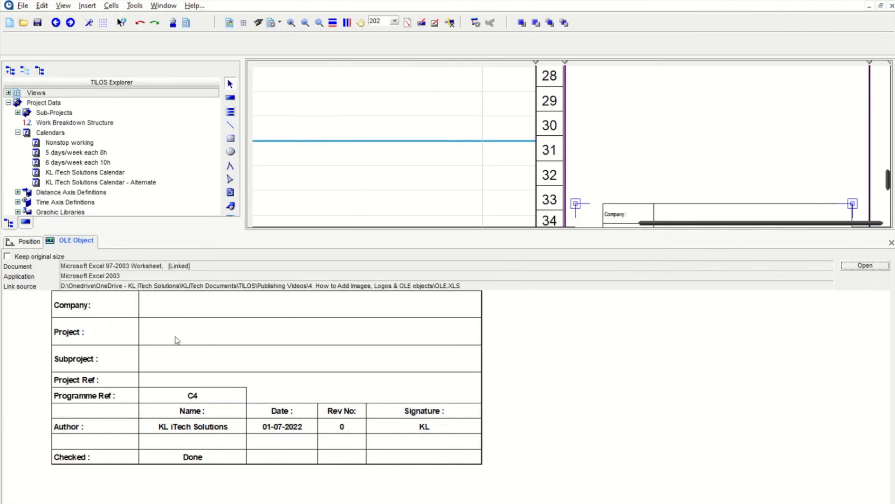
# - Review the Company, Project, Subproject, Project Ref and Author fields in the object preview and shrink the properties area again
pyautogui.click(171, 306)
pyautogui.click(165, 331)
pyautogui.click(167, 354)
pyautogui.click(108, 376)
pyautogui.click(196, 431)
pyautogui.click(868, 268)
pyautogui.moveTo(339, 230); pyautogui.dragTo(342, 378)
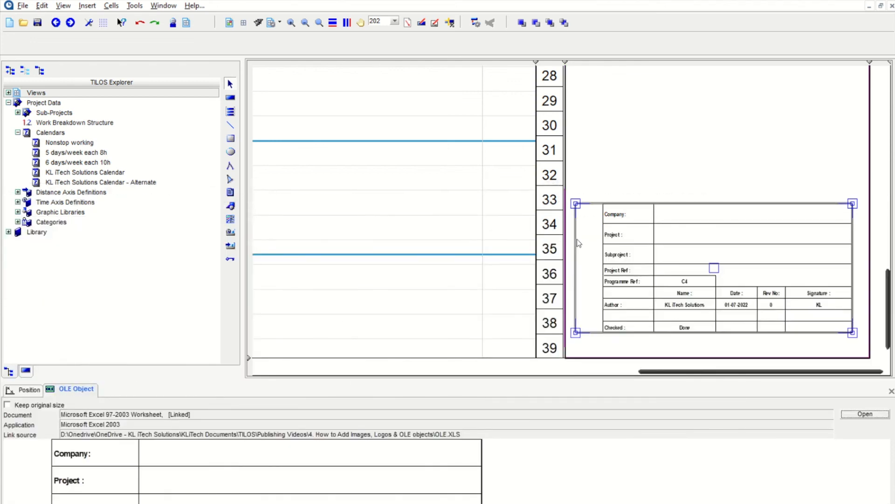
# - Widen the graphic cell's column slightly more and deselect the OLE object
pyautogui.scroll(-15, 673, 221)
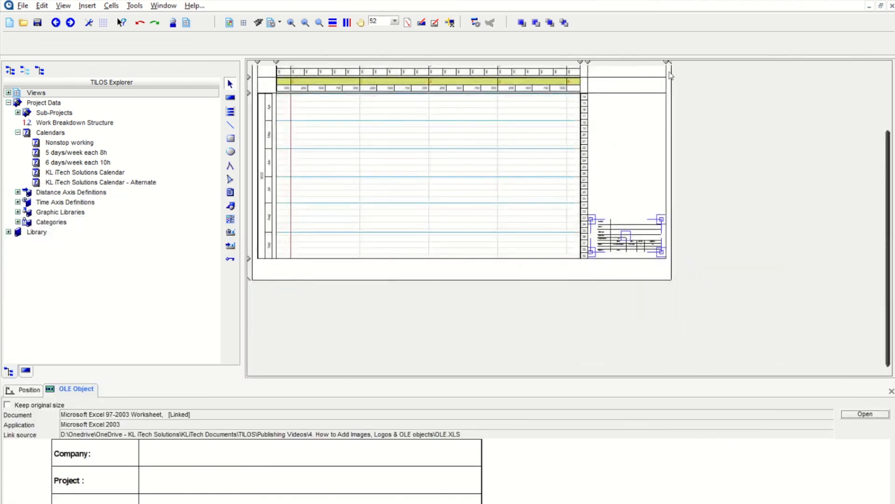
pyautogui.moveTo(667, 62)
pyautogui.mouseDown()
pyautogui.moveTo(729, 65)
pyautogui.moveTo(670, 64)
pyautogui.mouseUp()
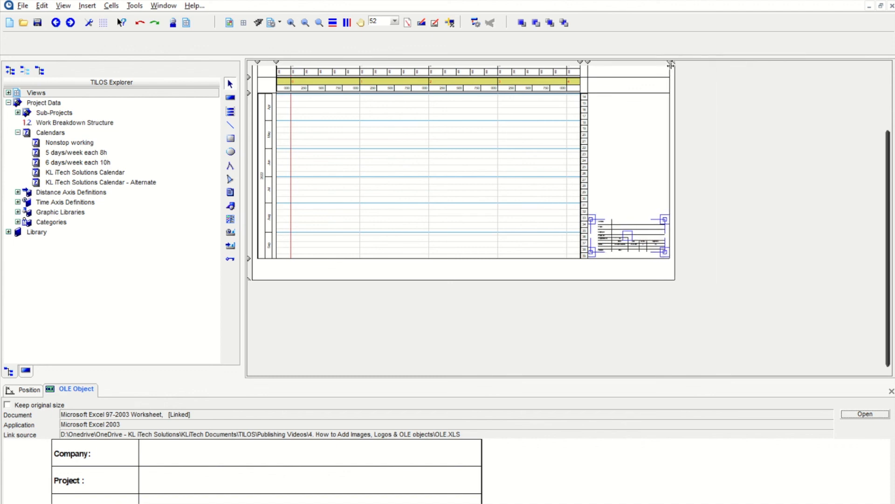
pyautogui.scroll(4, 562, 144)
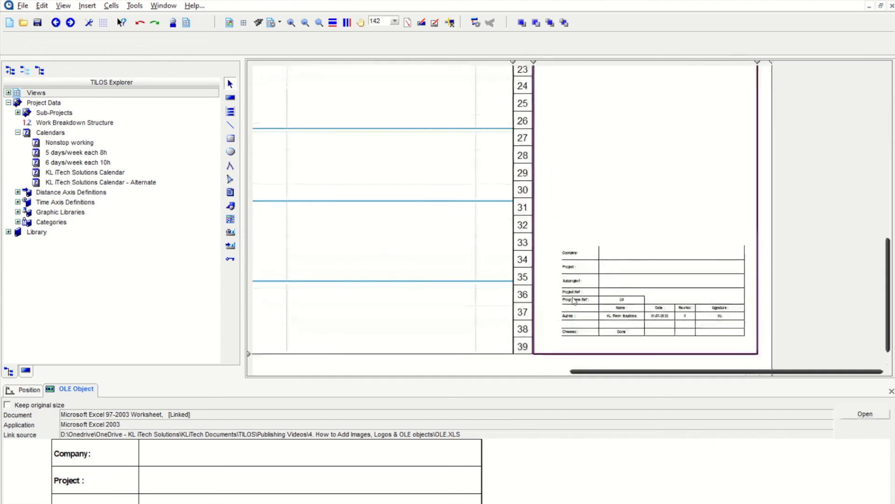
pyautogui.scroll(3, 617, 266)
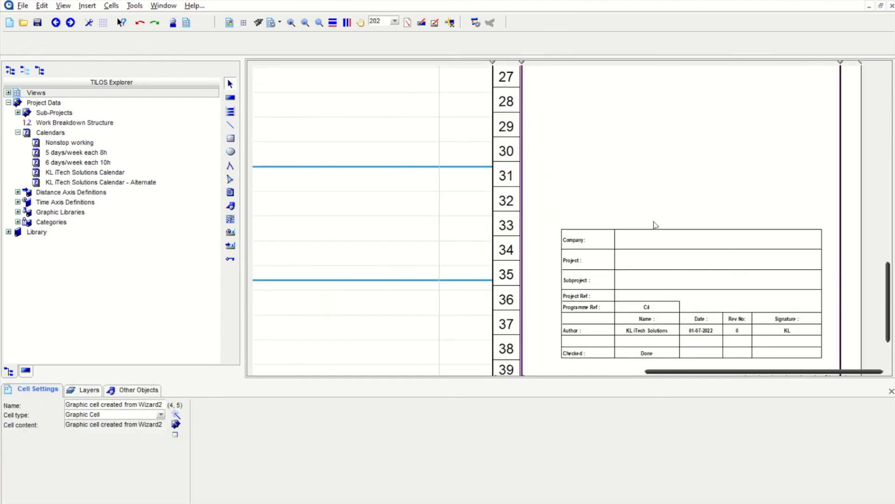
pyautogui.click(662, 225)
pyautogui.press('super+Tab')
pyautogui.click(113, 292)
pyautogui.moveTo(426, 33)
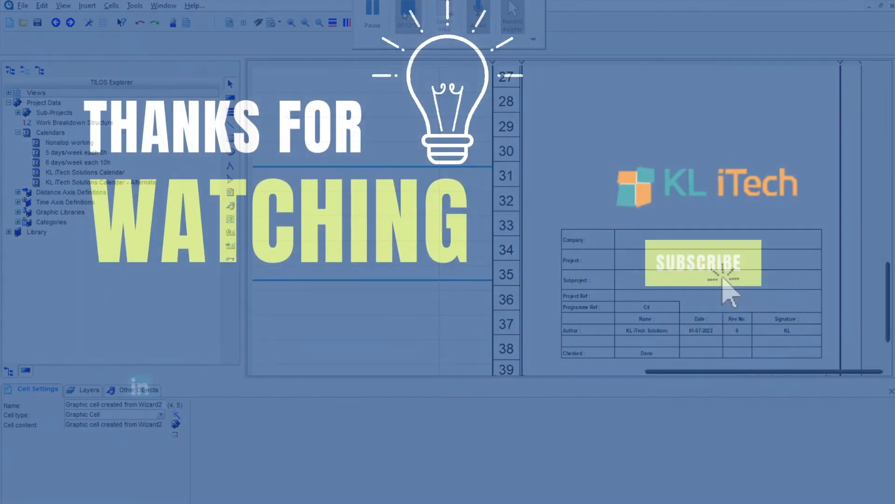